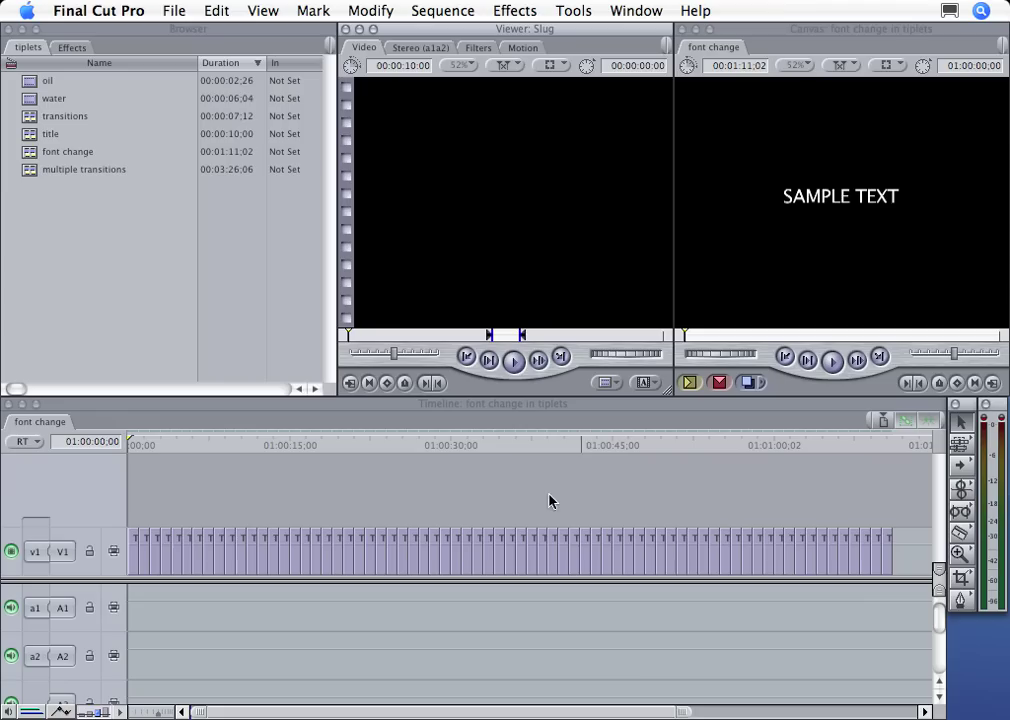
Preview the sequence at several points over its first five seconds, then scrub back to the start.
click(141, 449)
click(153, 448)
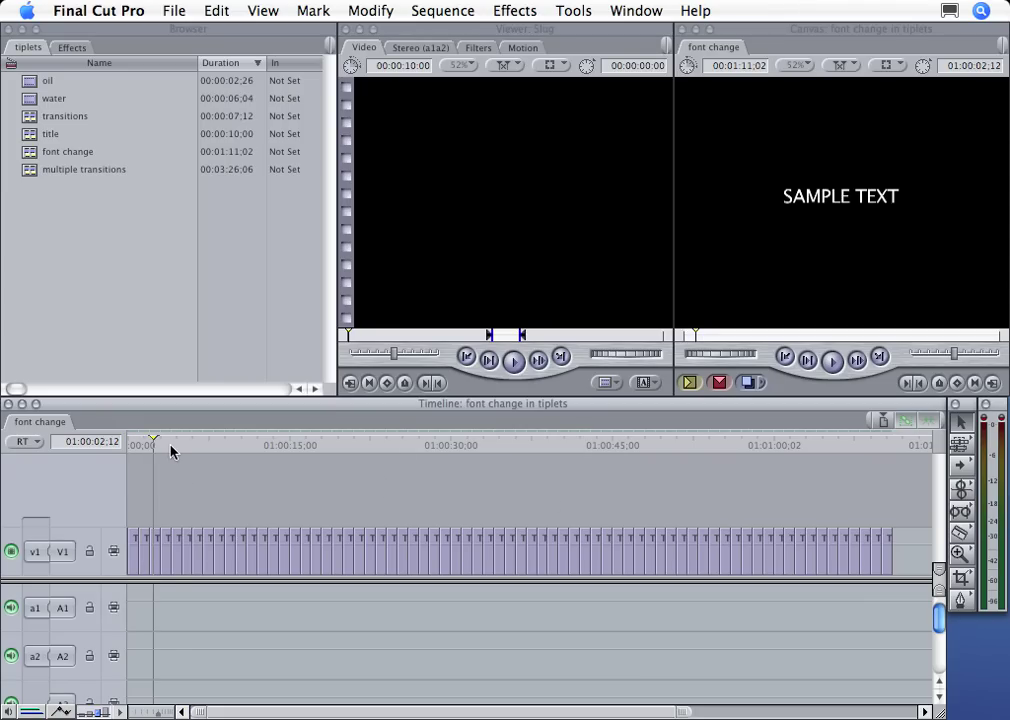
click(173, 449)
click(188, 449)
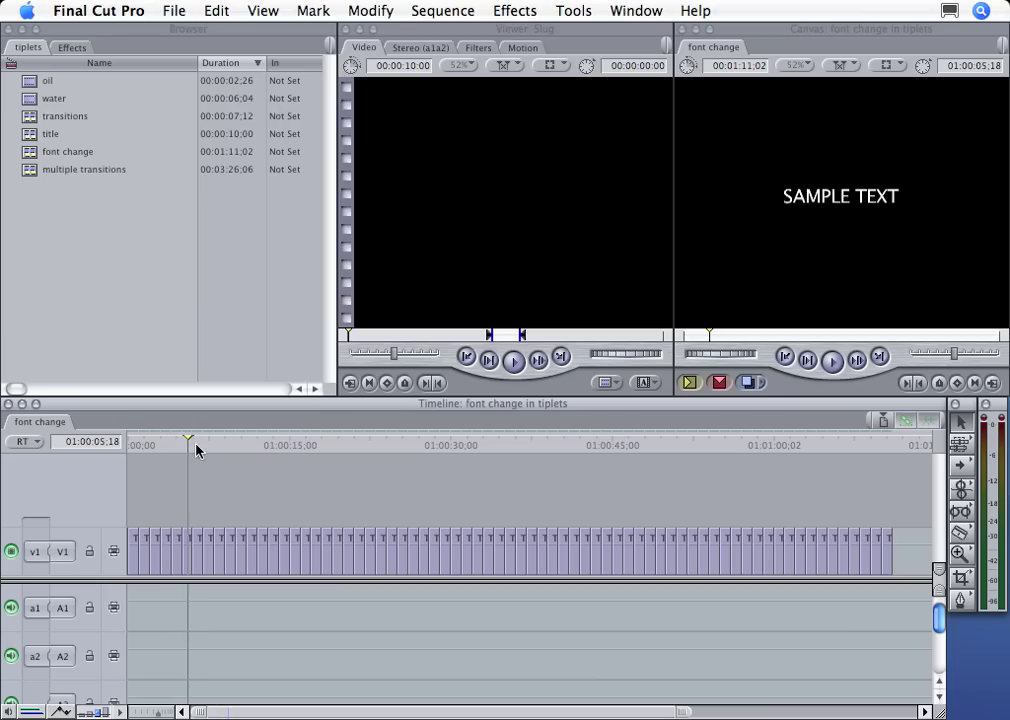
click(198, 449)
drag(153, 450, 128, 445)
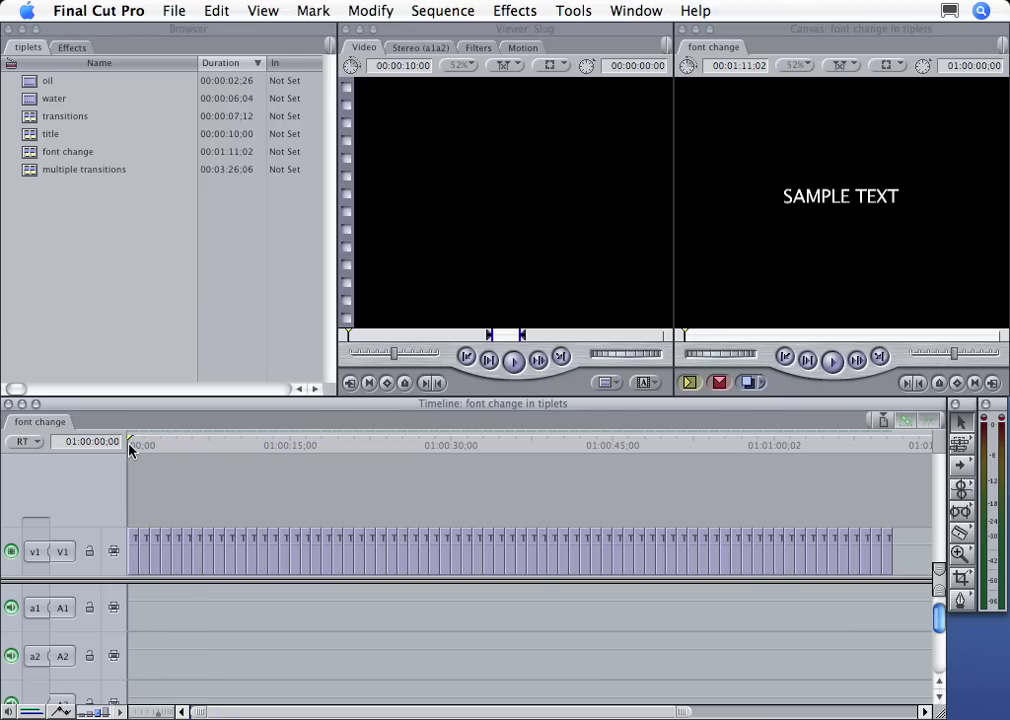
Set the first title clip's font to Arial Black at size 54.
double_click(131, 549)
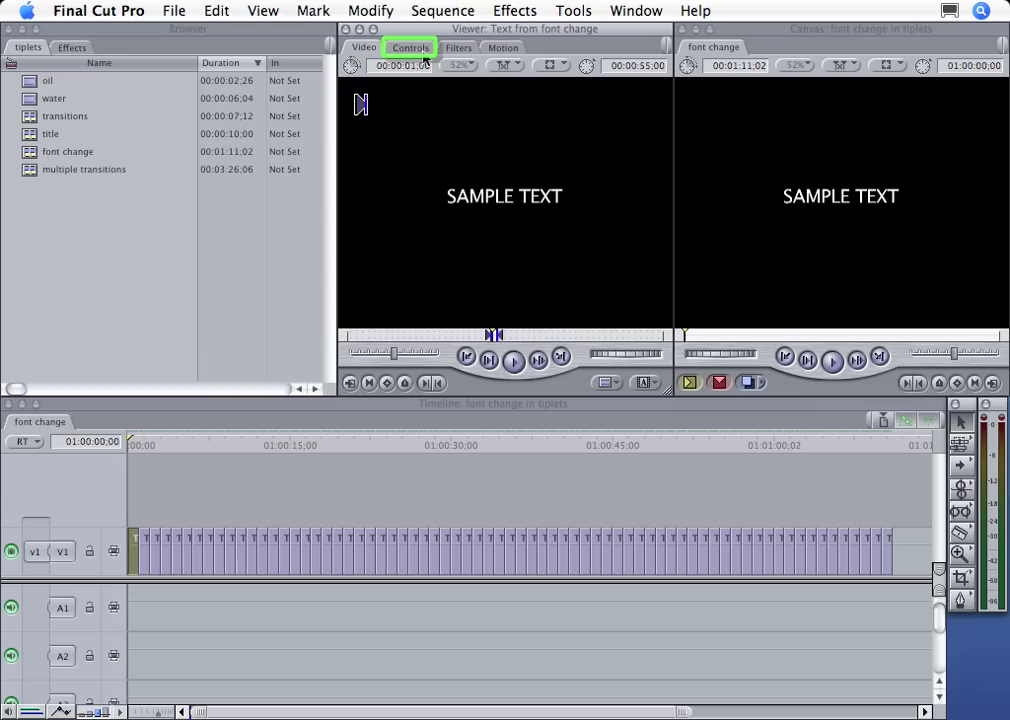
click(424, 50)
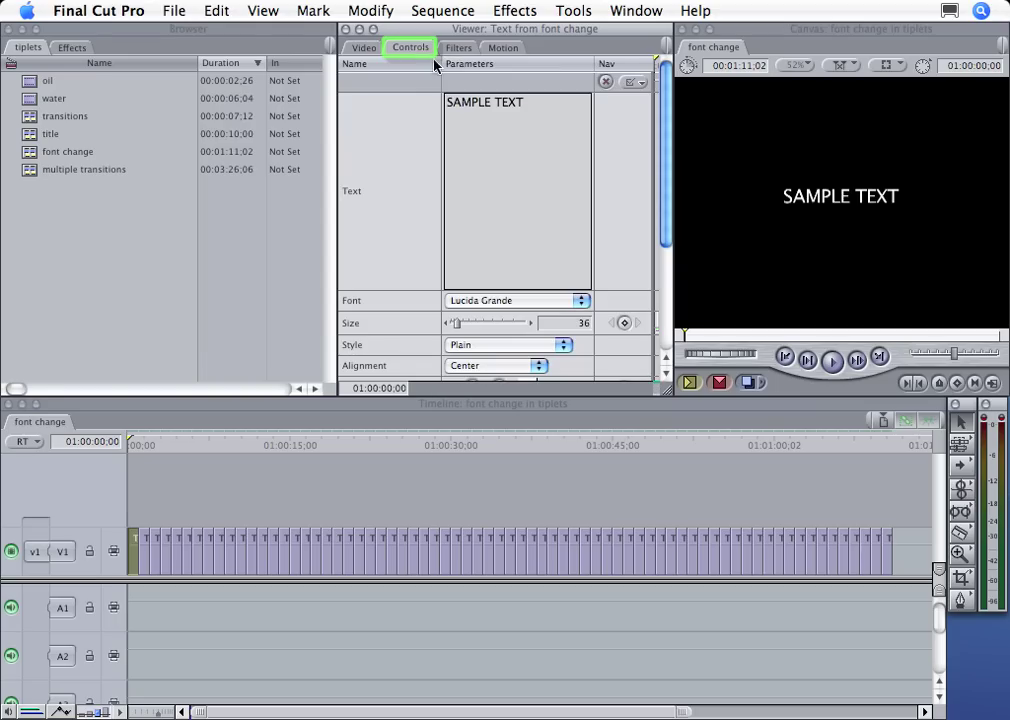
click(485, 300)
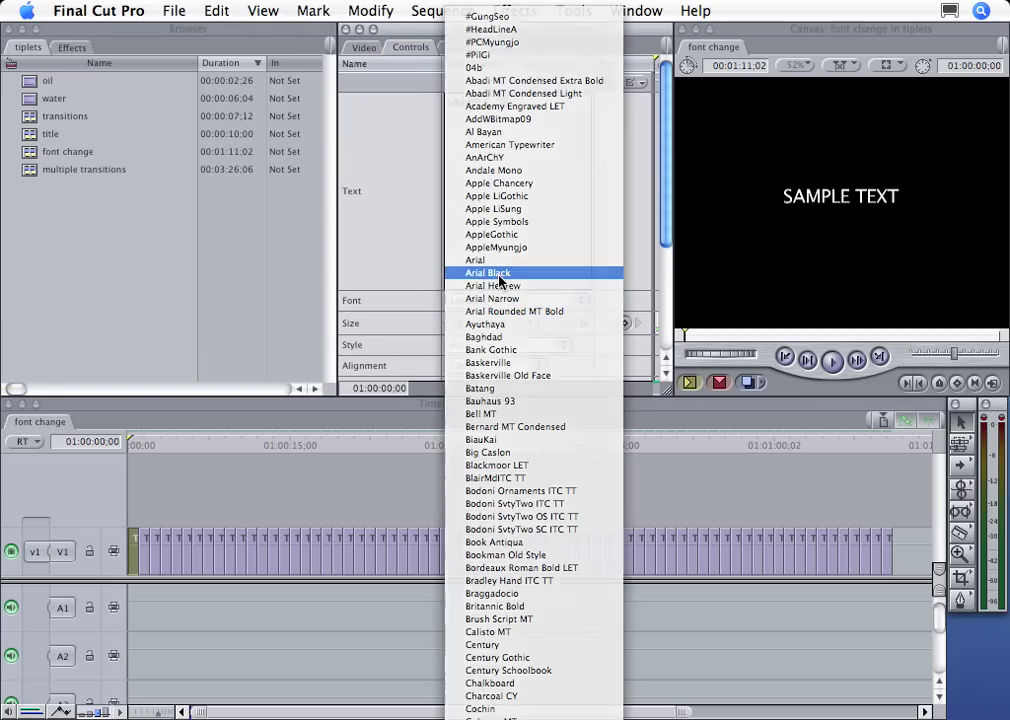
click(488, 273)
drag(461, 325, 460, 327)
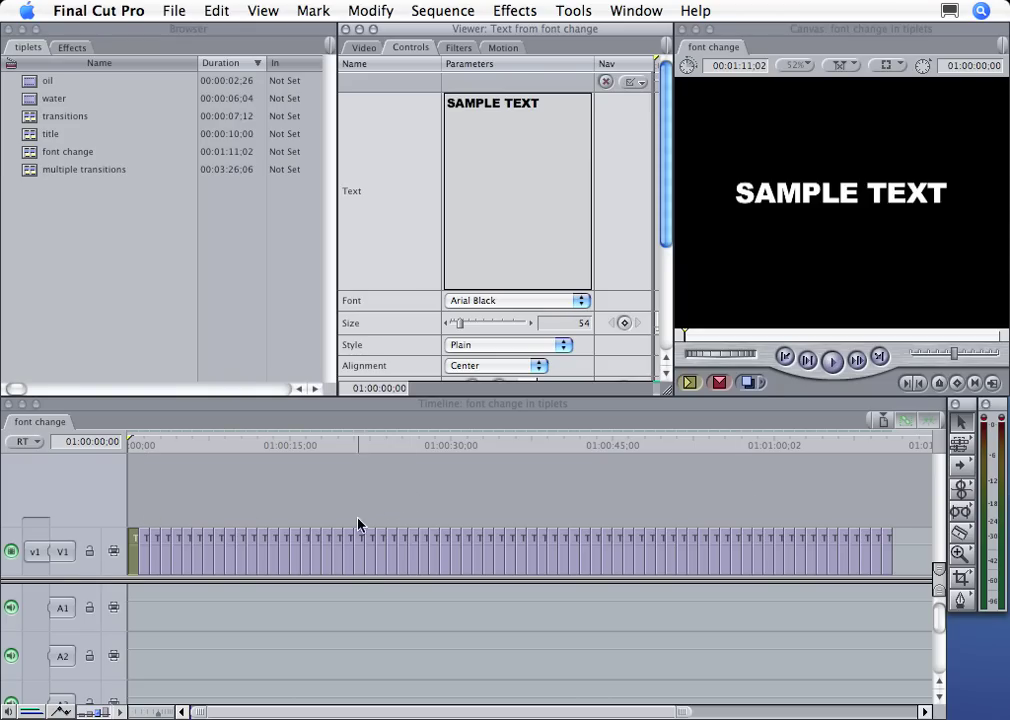
Export the sequence as Apple XML Interchange Format version 3, saved as 'font change' on the Desktop.
click(163, 503)
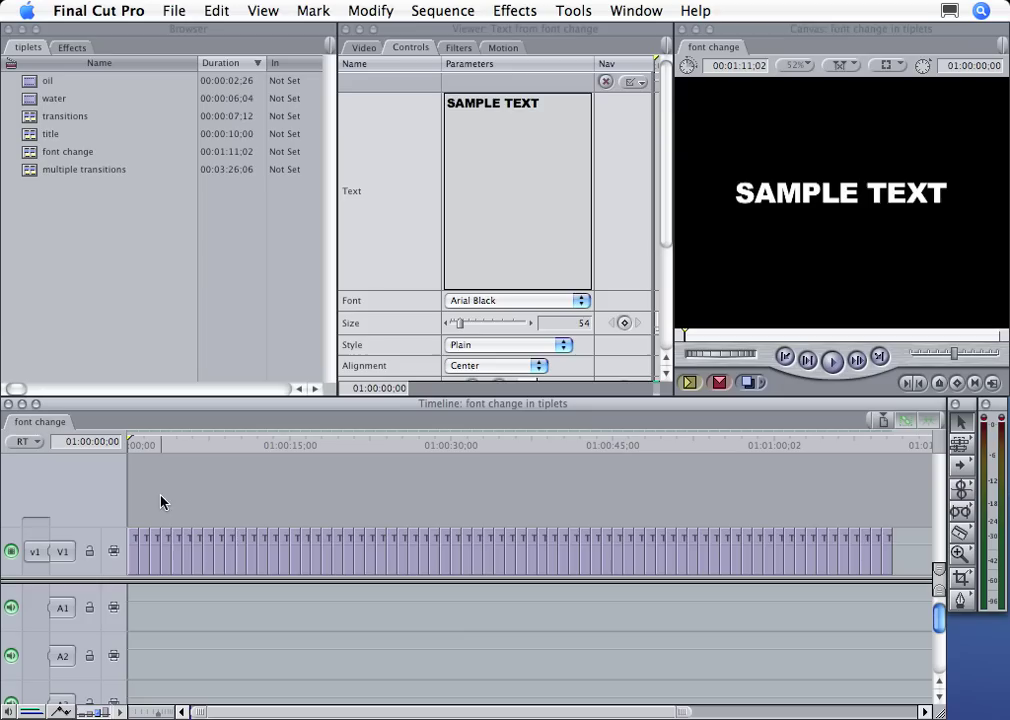
click(170, 11)
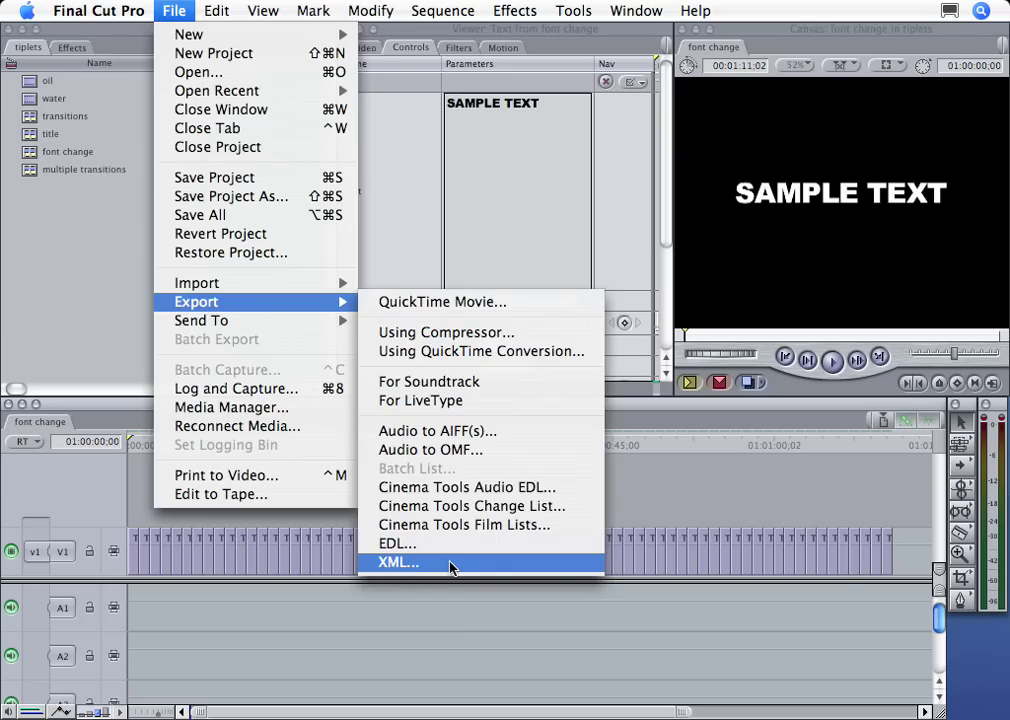
click(141, 506)
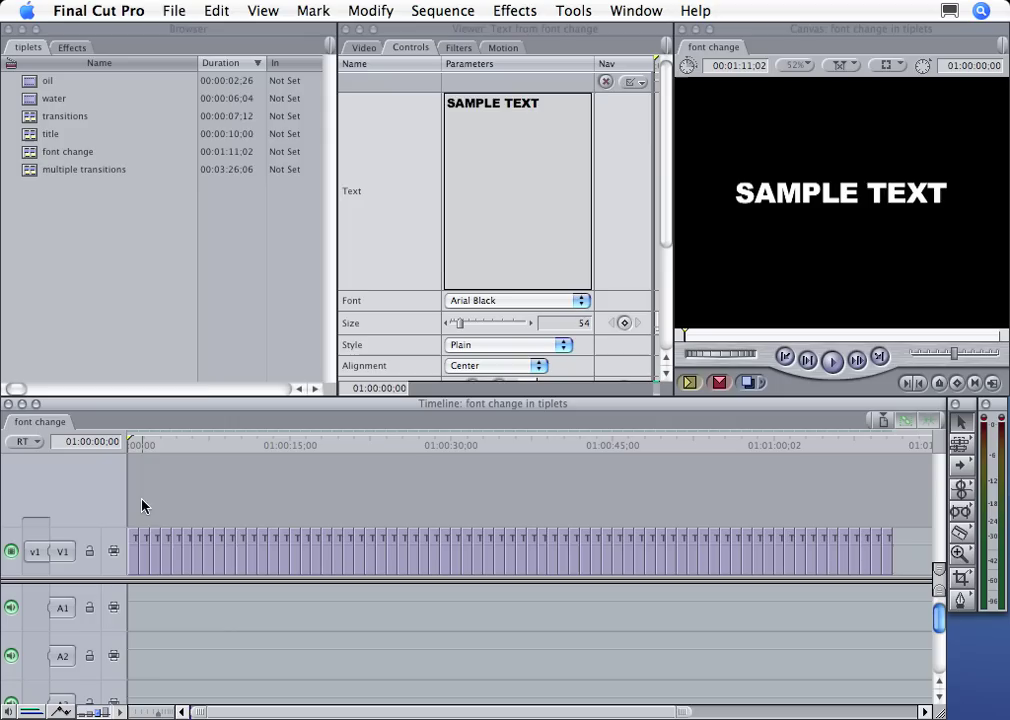
click(174, 11)
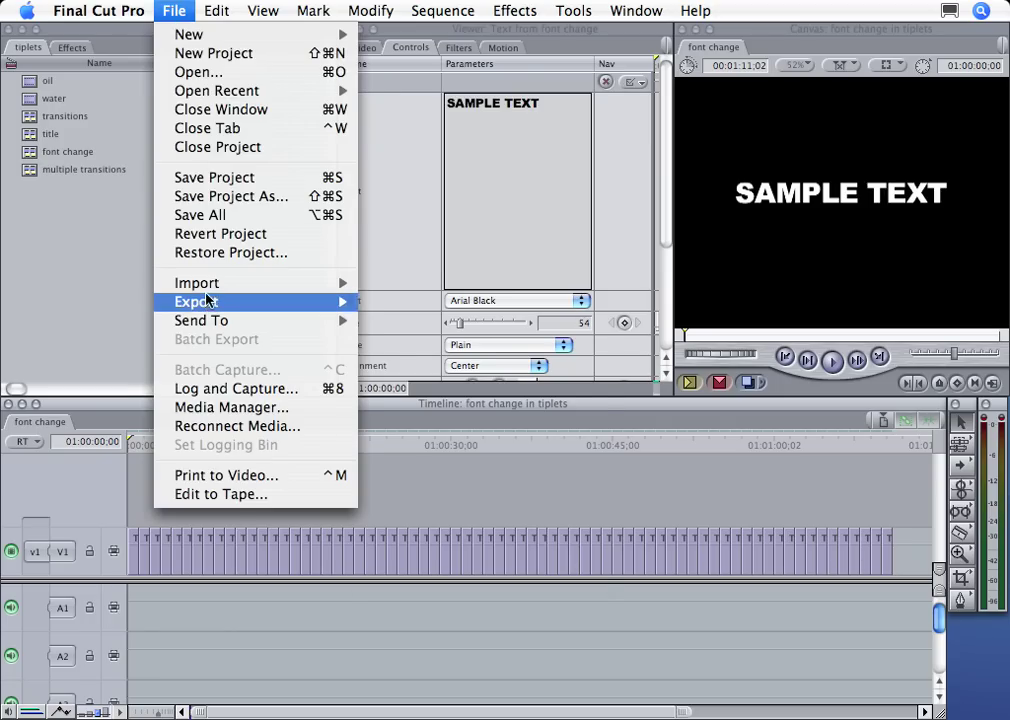
mouse_move(207, 302)
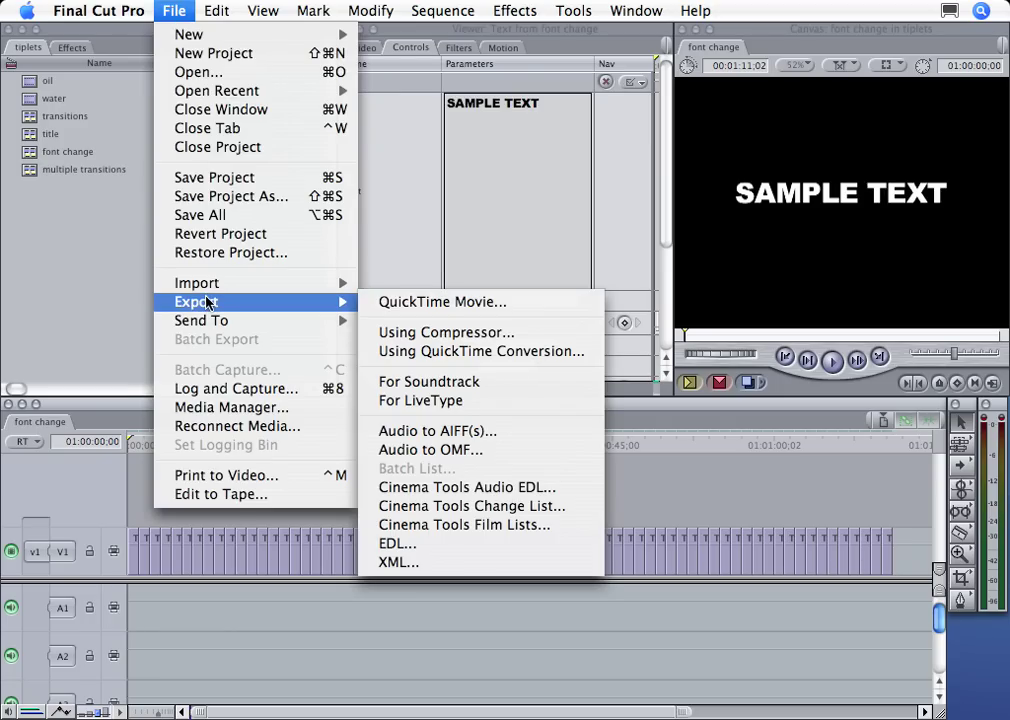
click(433, 562)
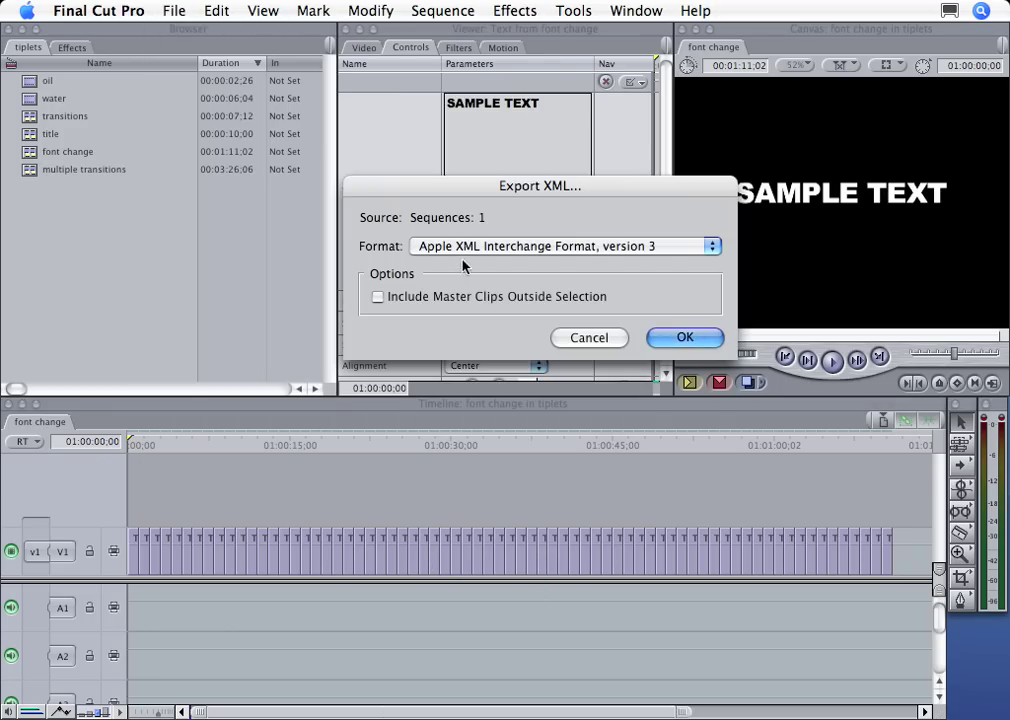
click(685, 338)
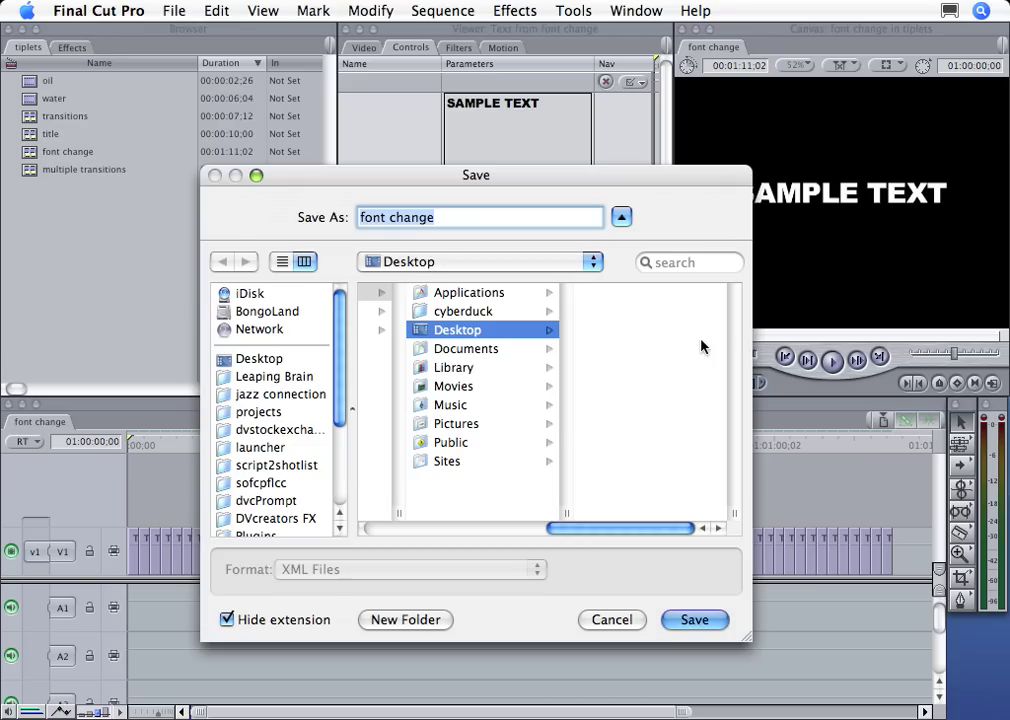
click(695, 620)
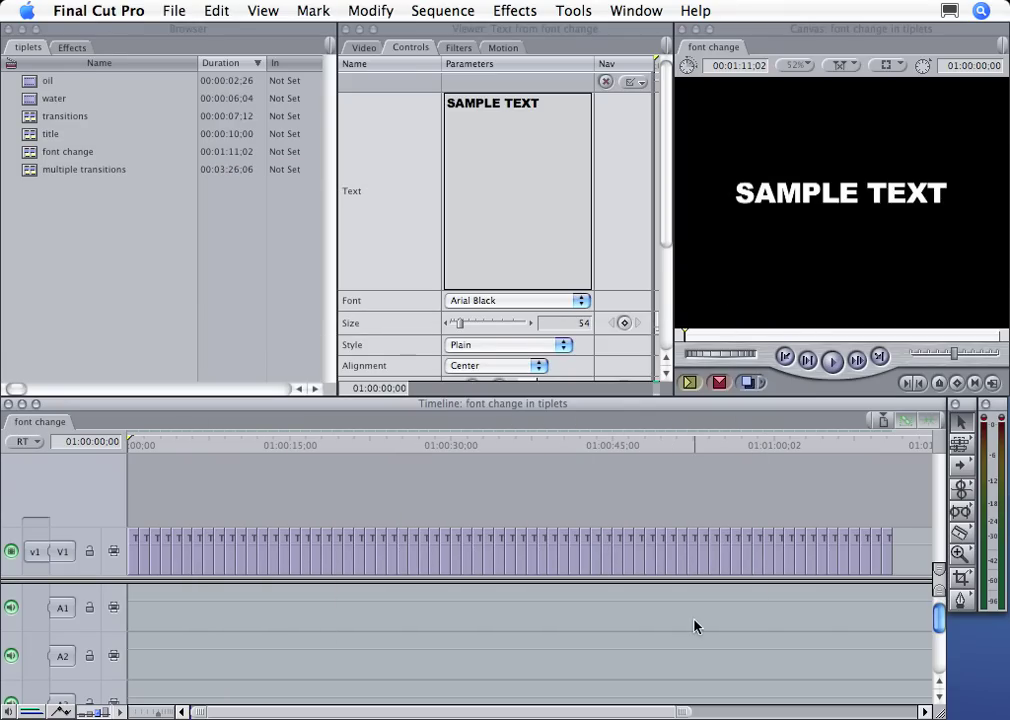
Hide Final Cut Pro and open font change.xml from the Desktop in SubEthaEdit.
key(super+h)
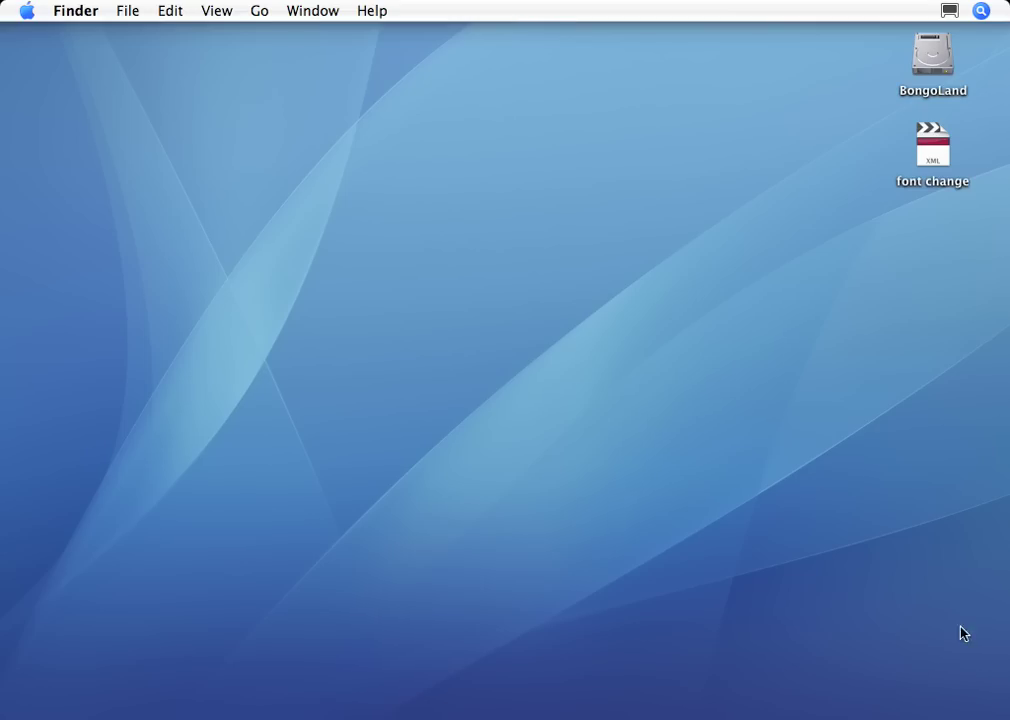
drag(938, 153, 283, 712)
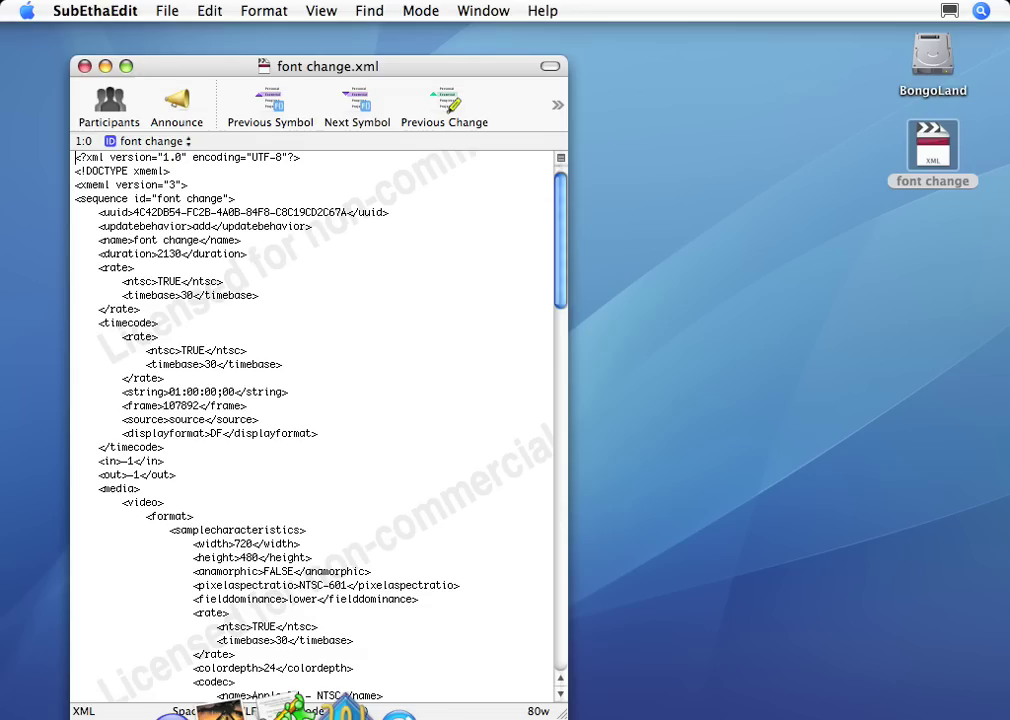
drag(473, 74, 467, 40)
Scroll down from the first title's Arial Black font to Text1's fontname, still Lucida Grande.
scroll(422, 274, down, 6)
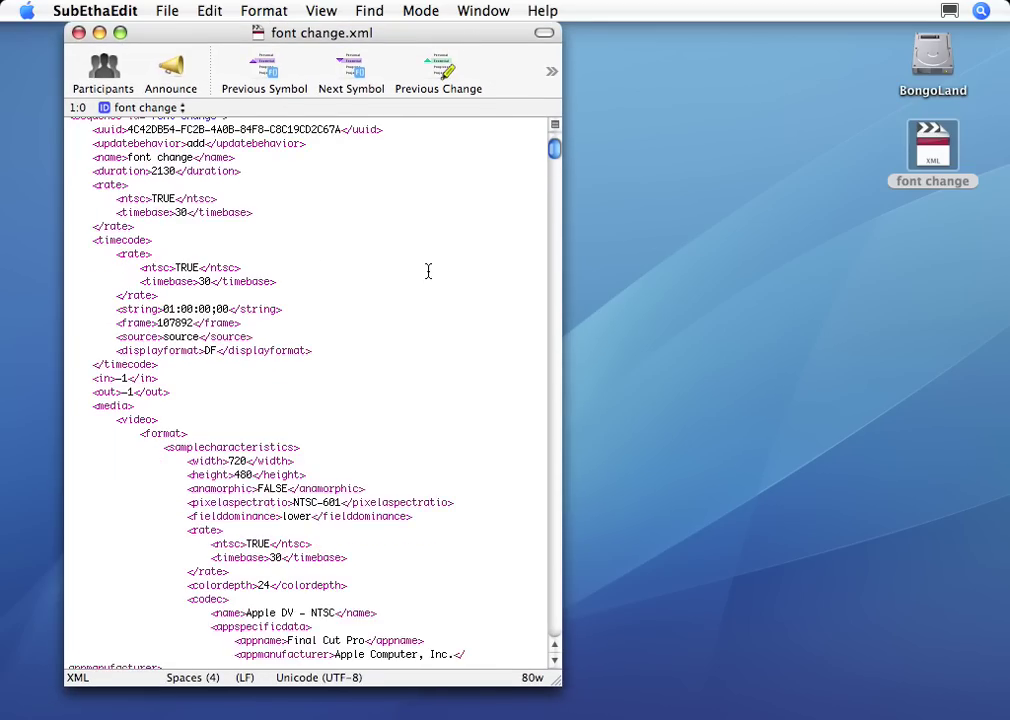
scroll(428, 271, down, 8)
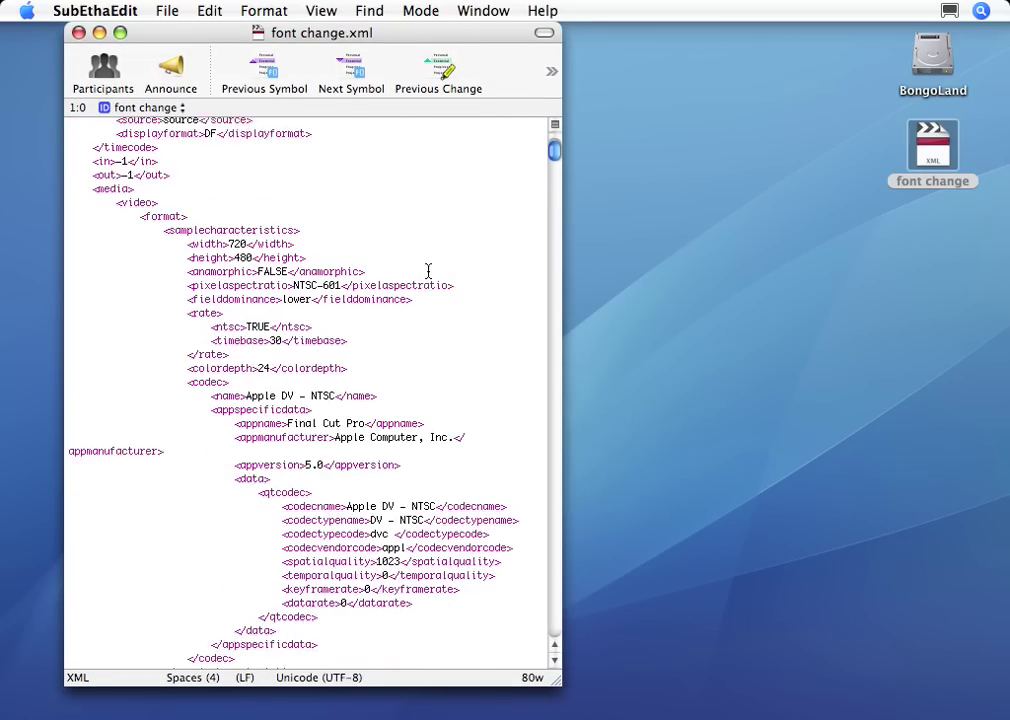
scroll(428, 271, down, 10)
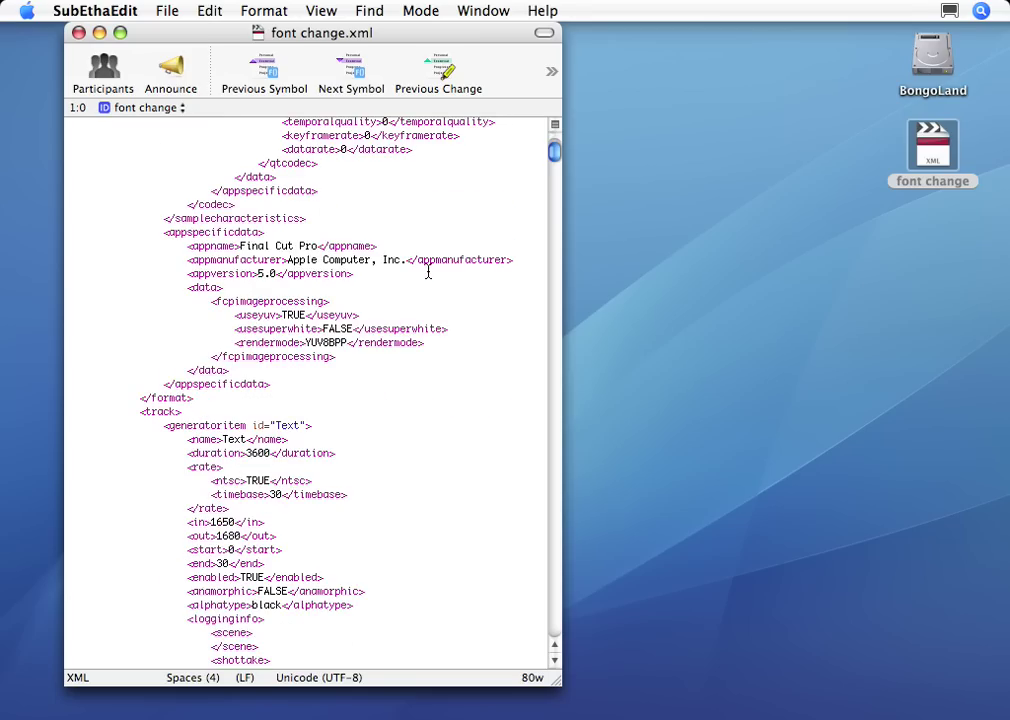
scroll(428, 271, down, 8)
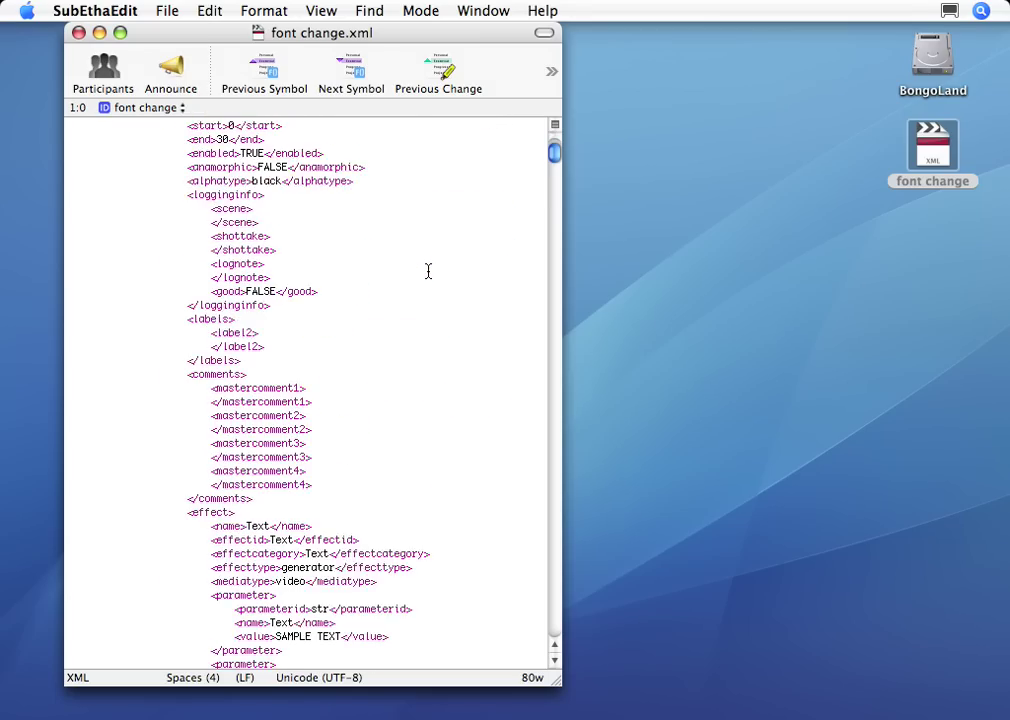
scroll(428, 271, down, 3)
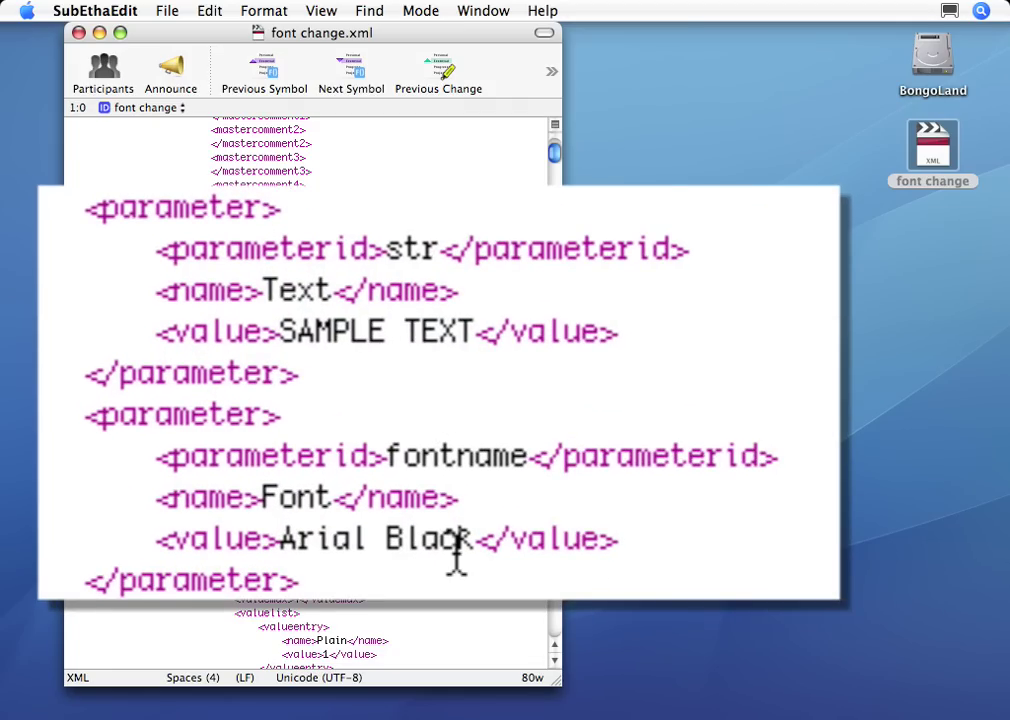
scroll(372, 451, down, 9)
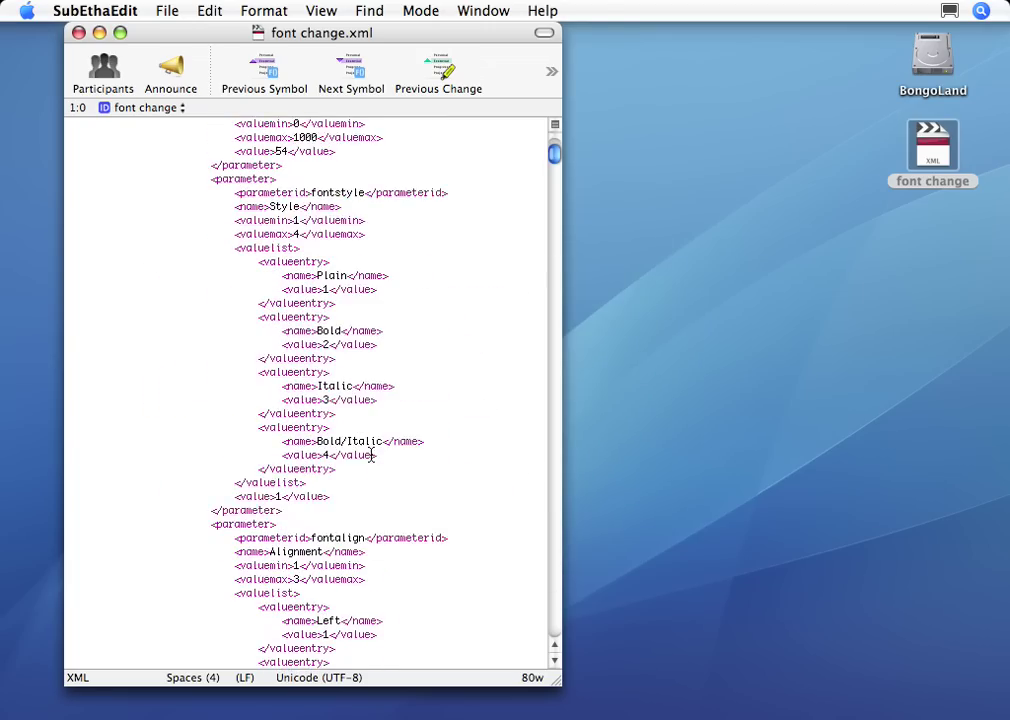
scroll(371, 455, down, 14)
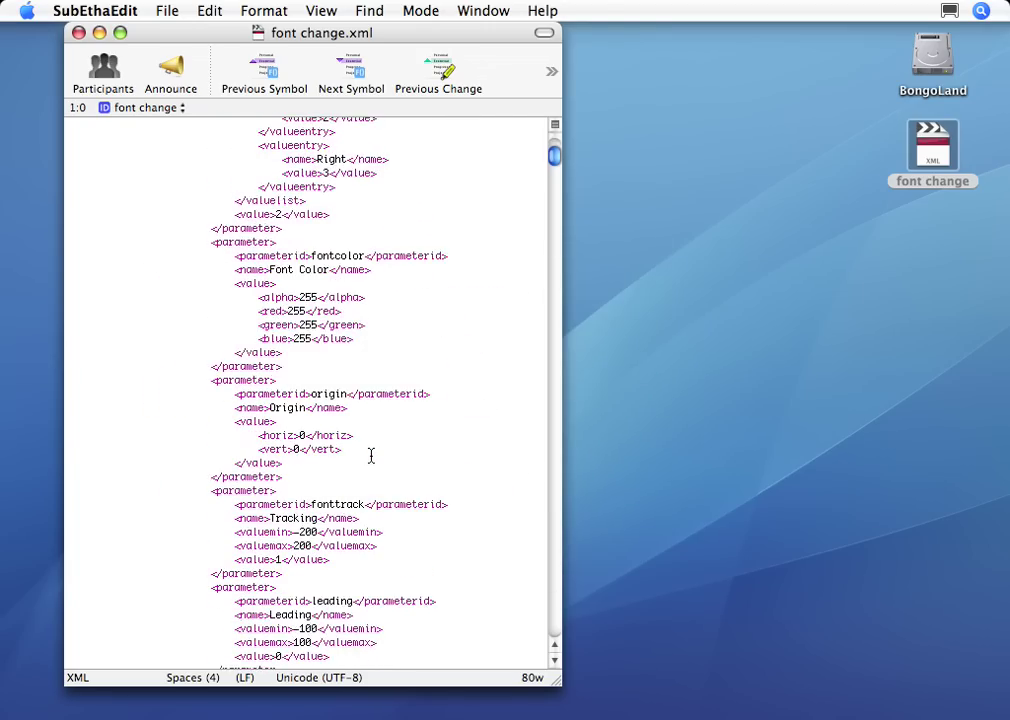
scroll(371, 455, down, 10)
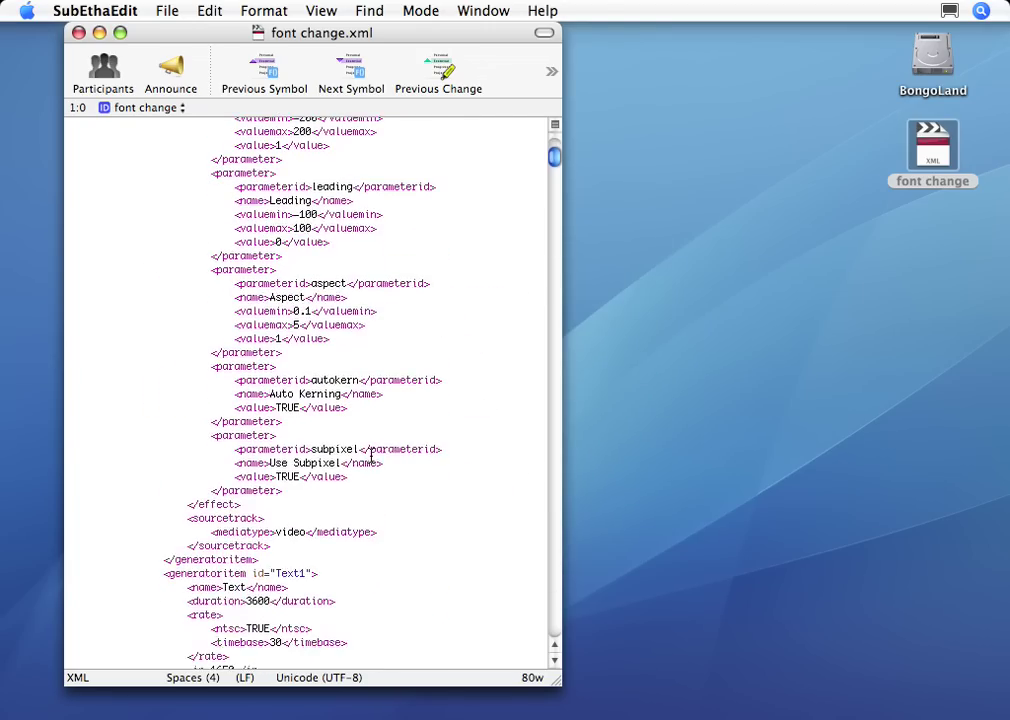
scroll(371, 455, down, 17)
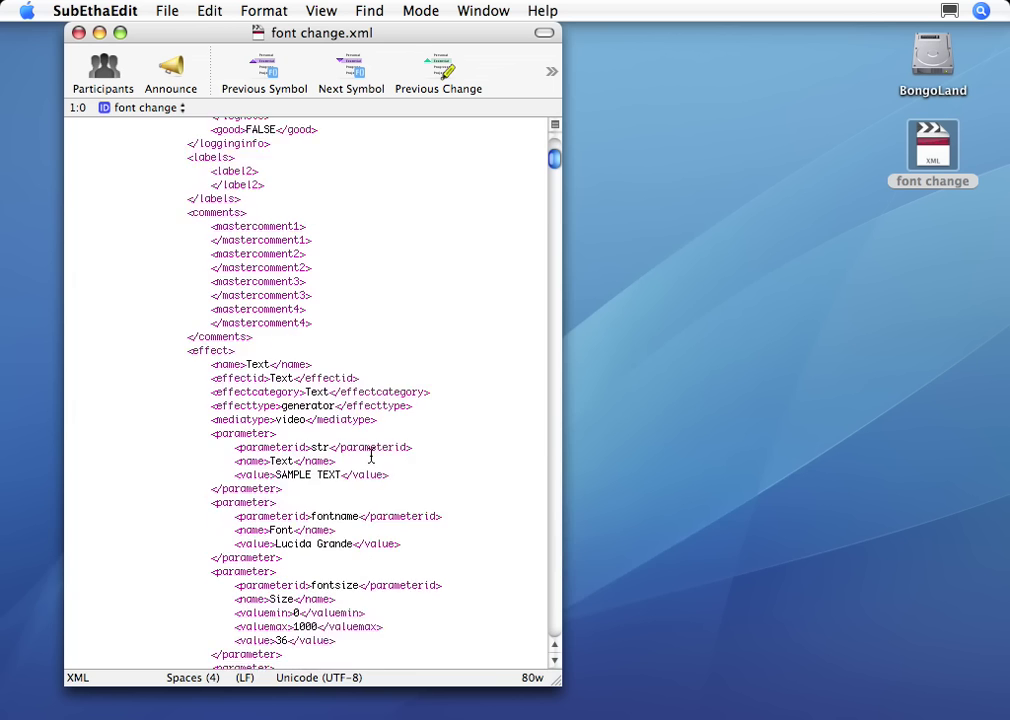
scroll(371, 455, down, 3)
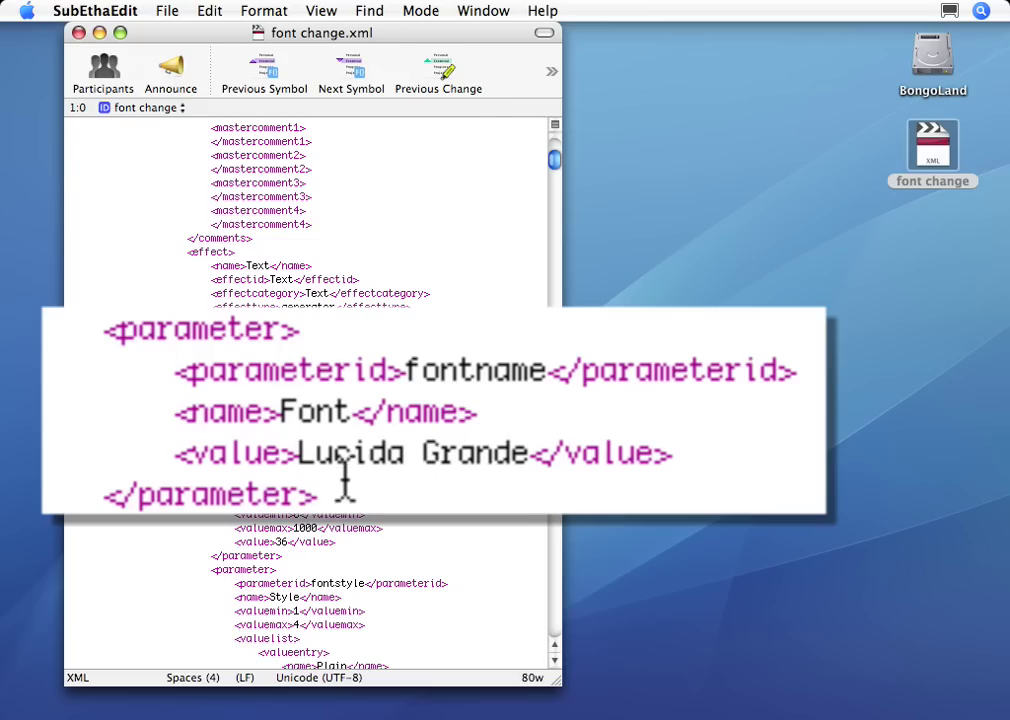
Make Lucida Grande the Find text in SubEthaEdit's find and replace window.
drag(341, 470, 444, 473)
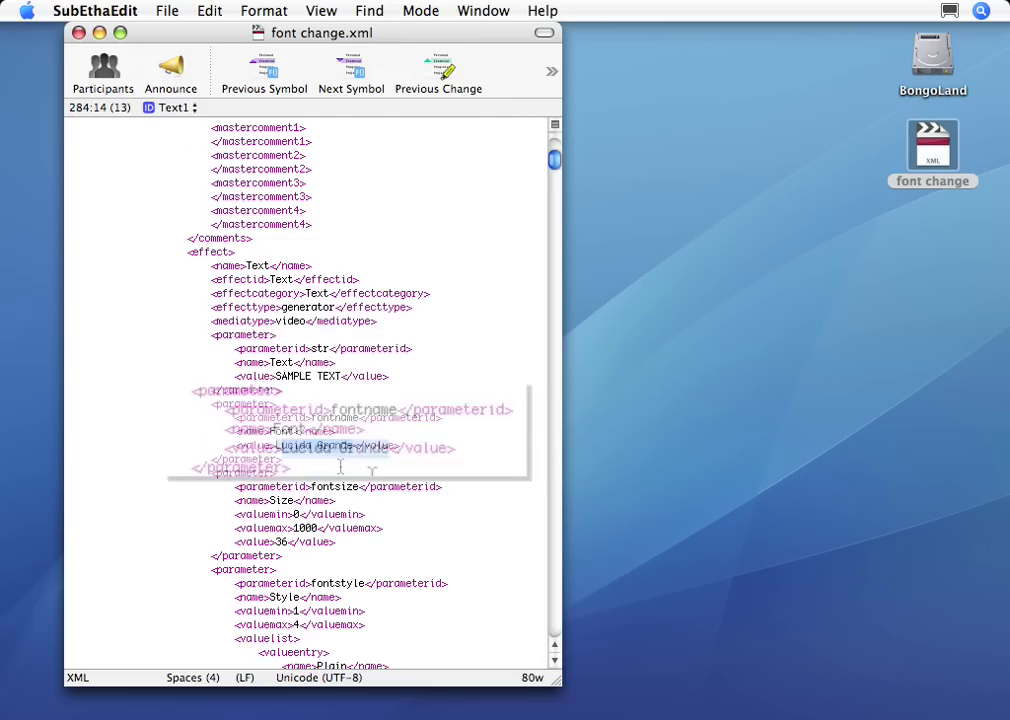
key(super+f)
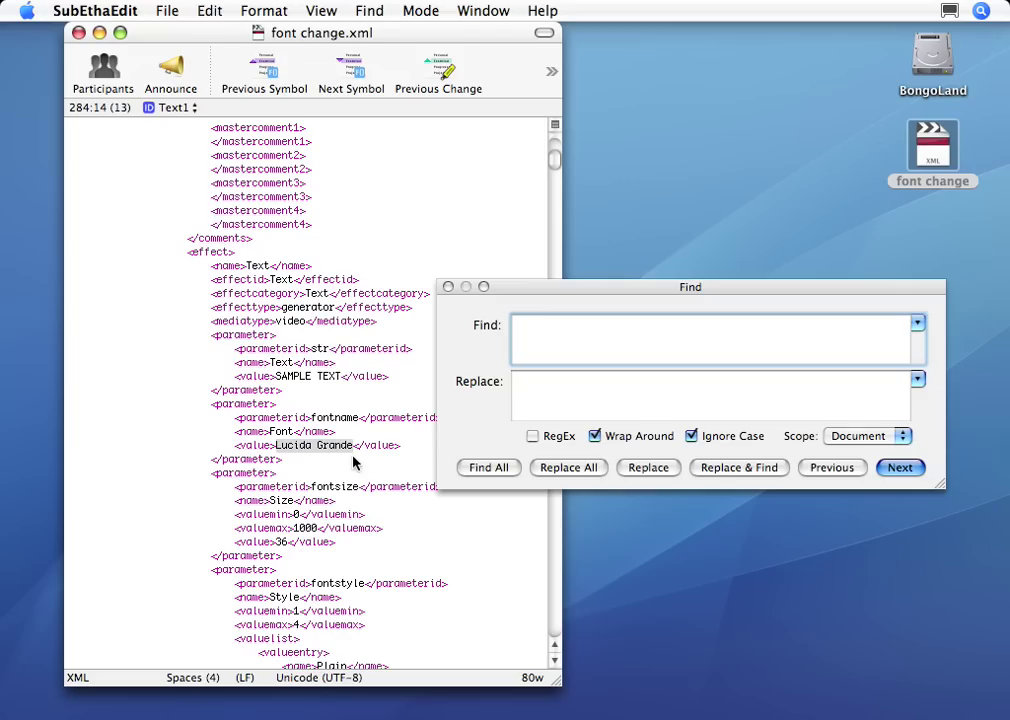
key(super+e)
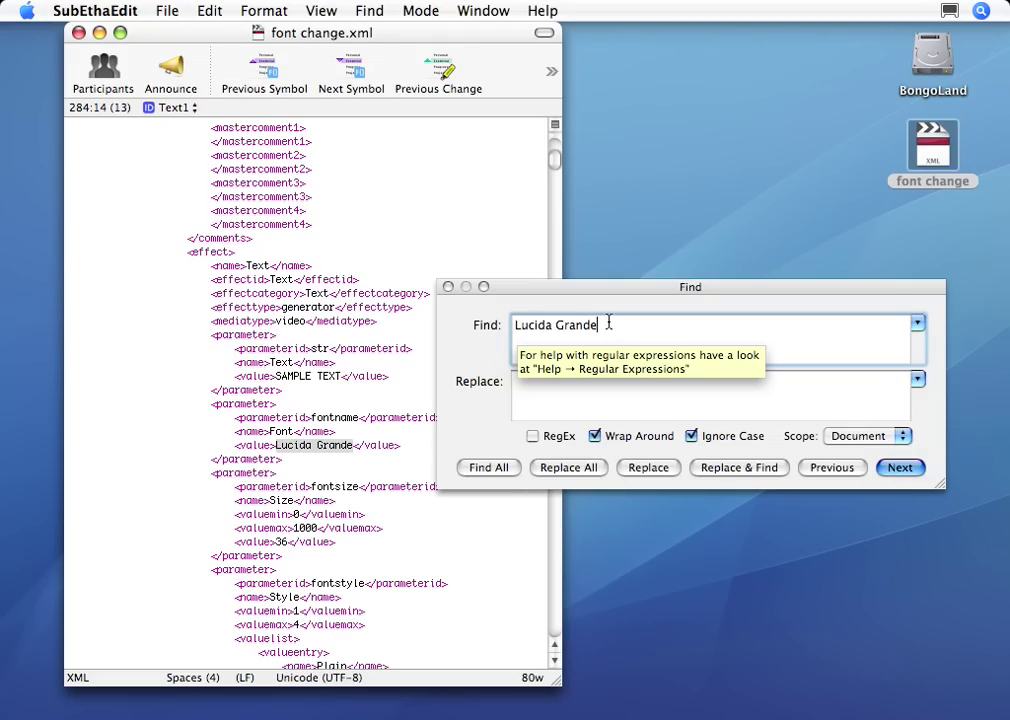
Copy Arial Black from the first title as replacement and replace all 70 occurrences.
click(469, 210)
scroll(469, 210, up, 15)
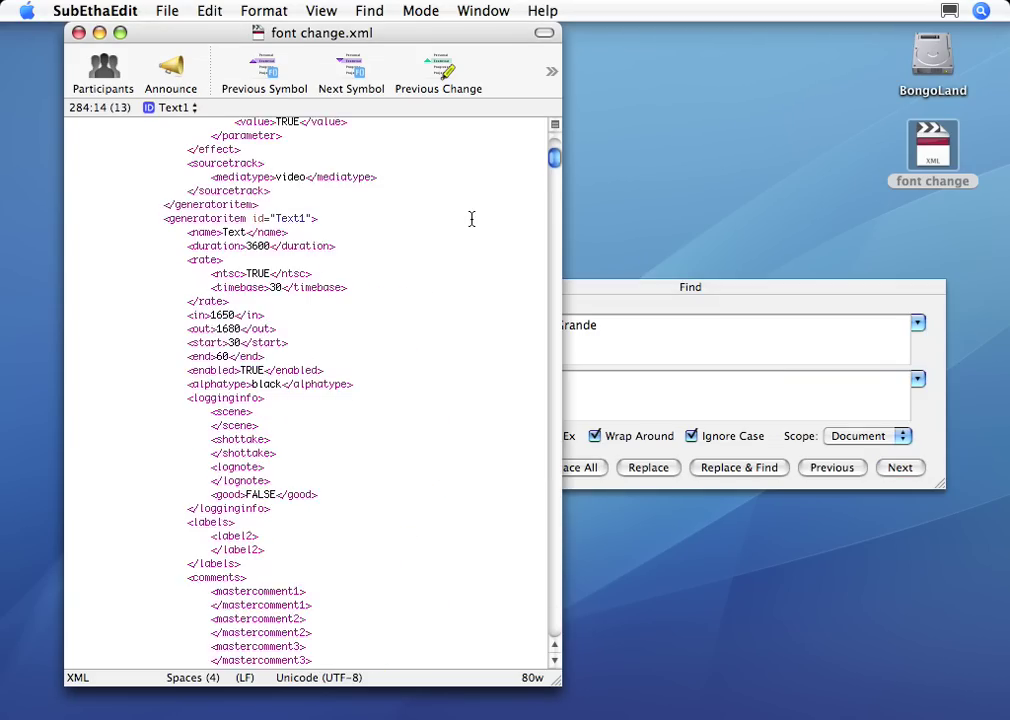
scroll(471, 218, up, 15)
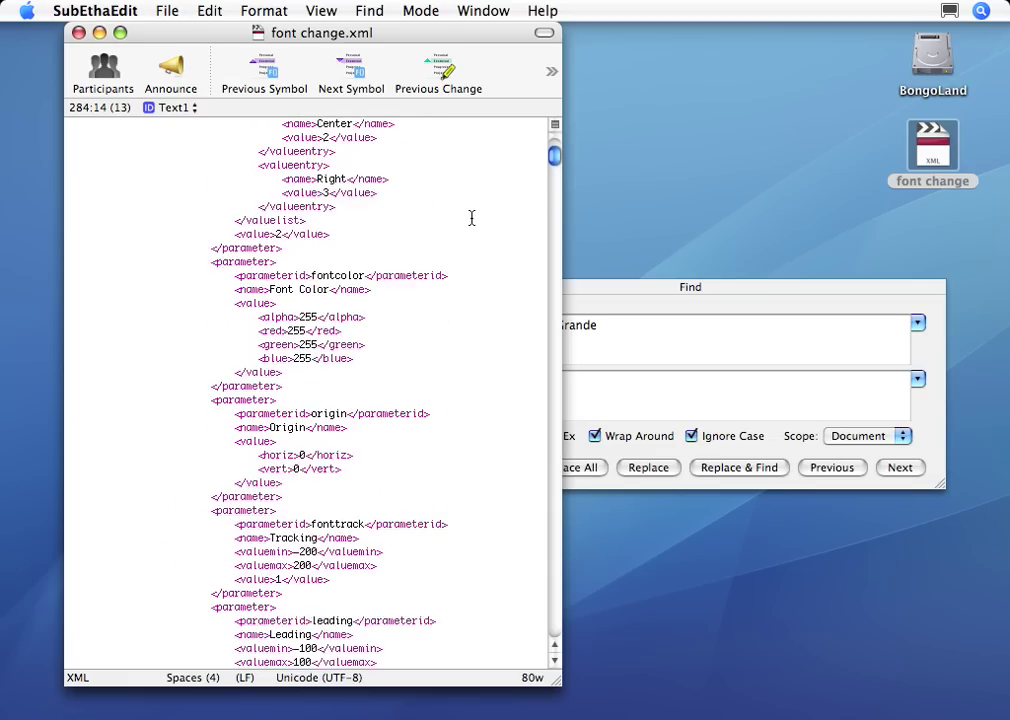
scroll(471, 218, up, 5)
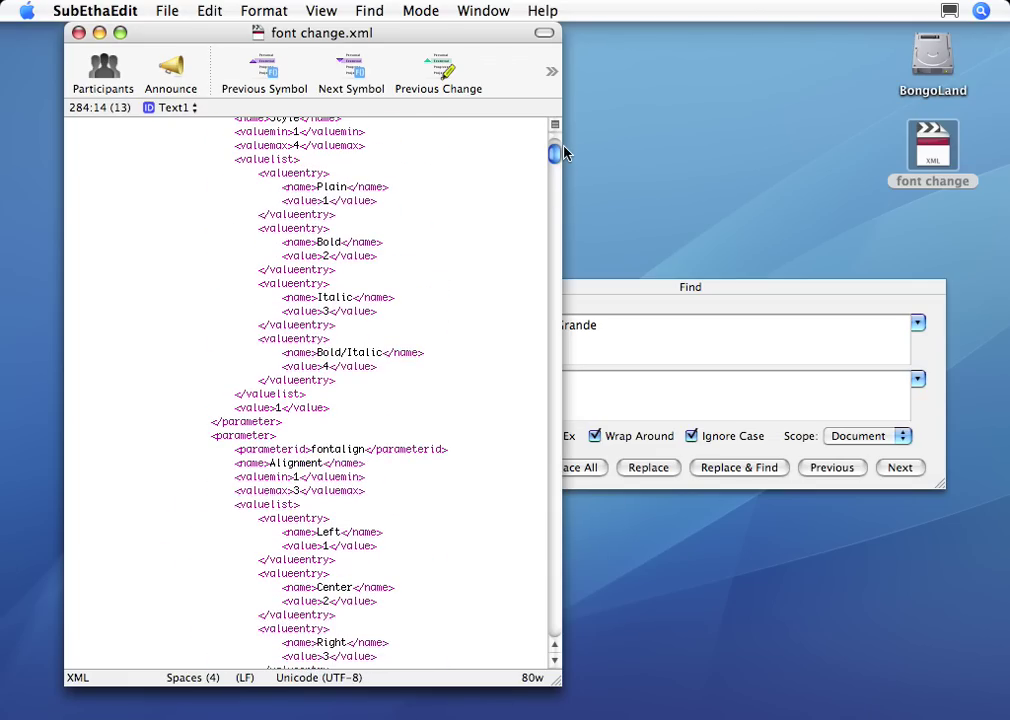
drag(556, 152, 556, 149)
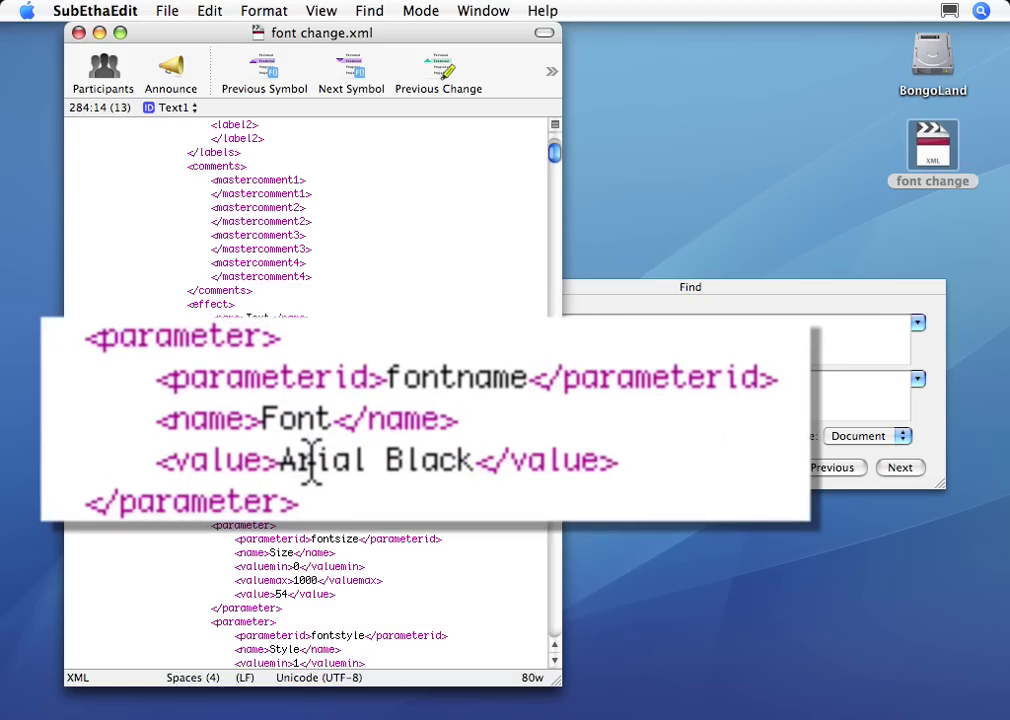
drag(284, 465, 394, 469)
key(super+c)
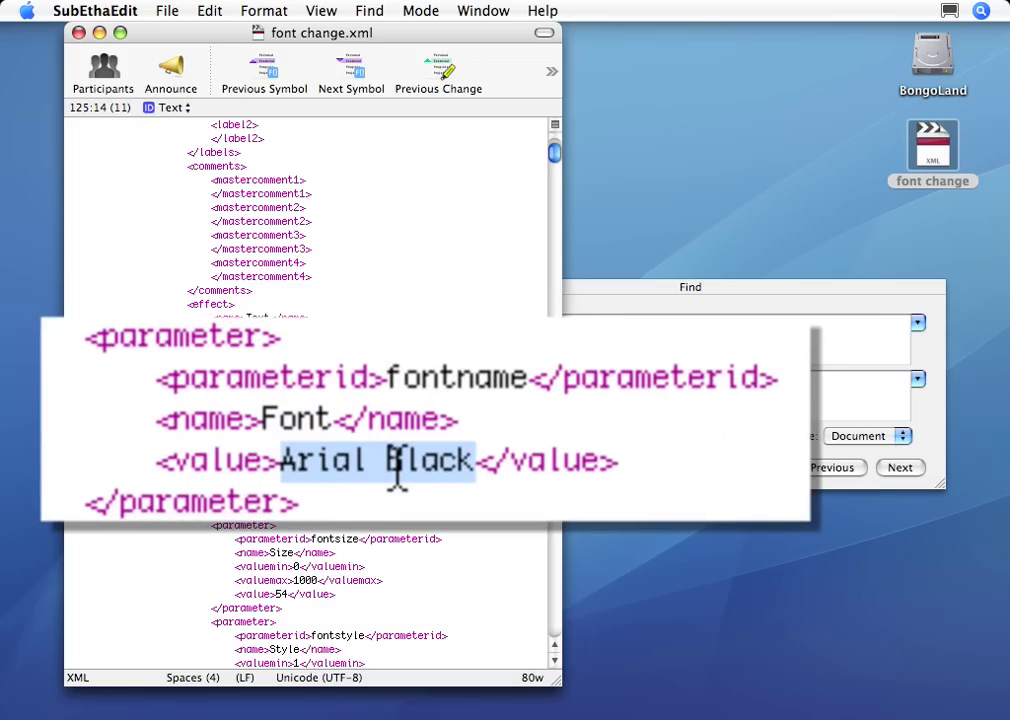
click(565, 387)
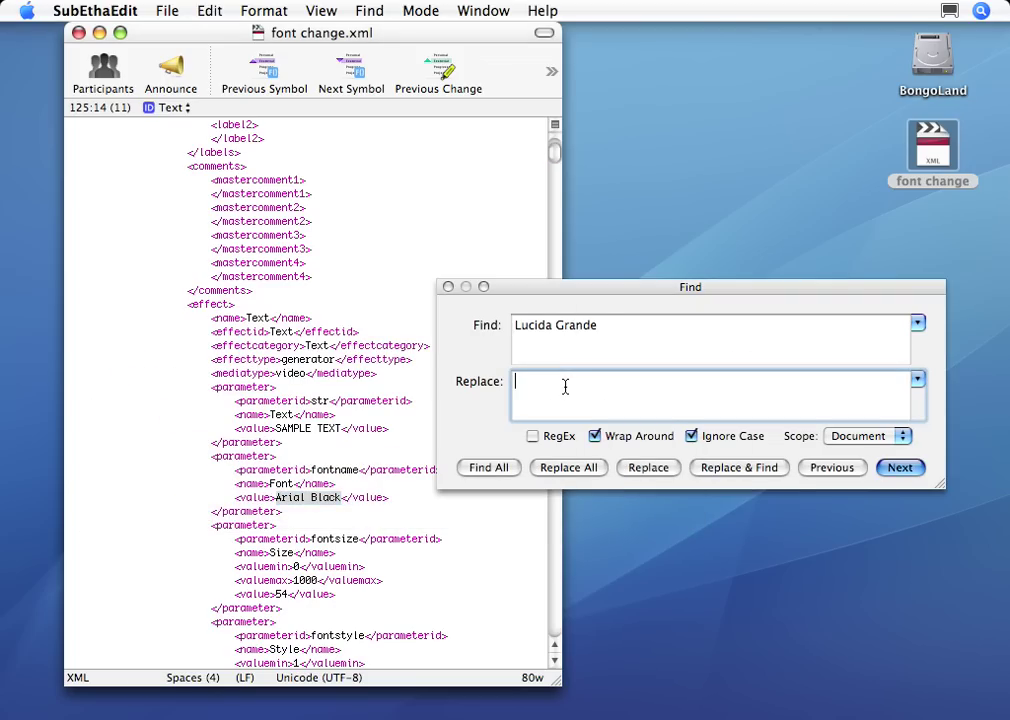
key(super+v)
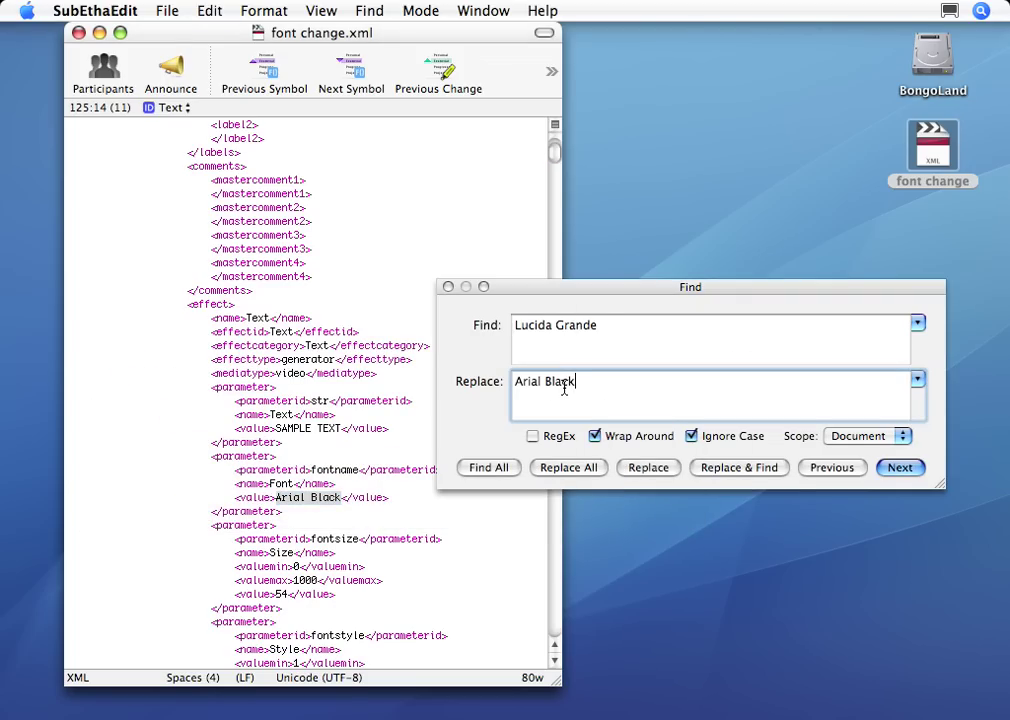
click(576, 472)
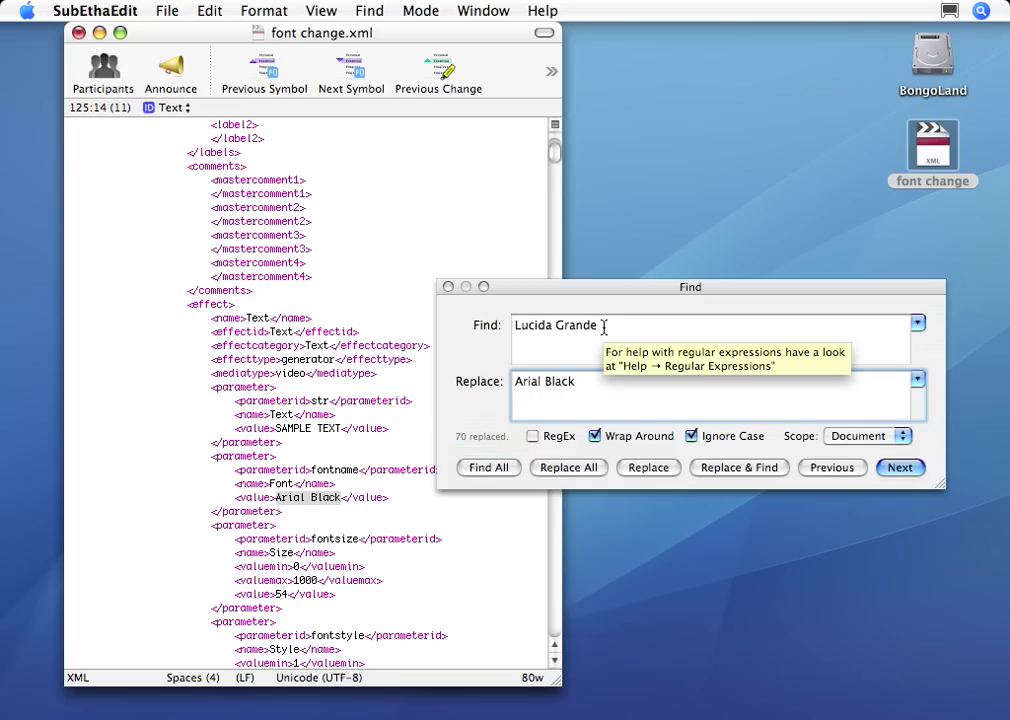
Select the first title's size 54, then find and select Text1's fontsize parameter still set to 36.
click(320, 591)
double_click(318, 588)
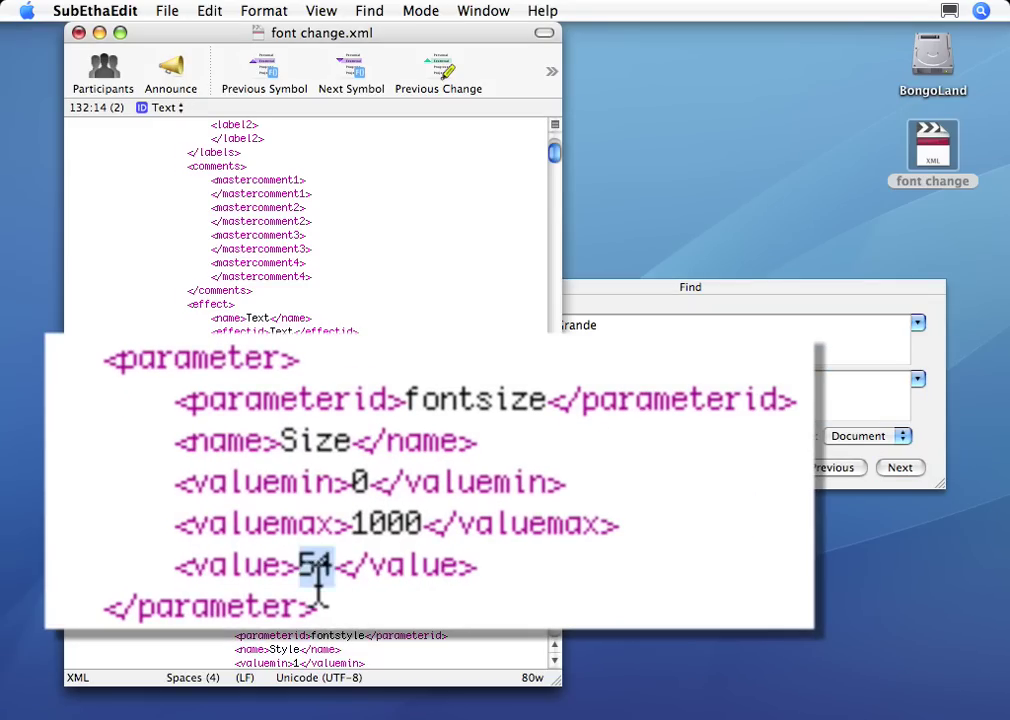
scroll(557, 535, down, 10)
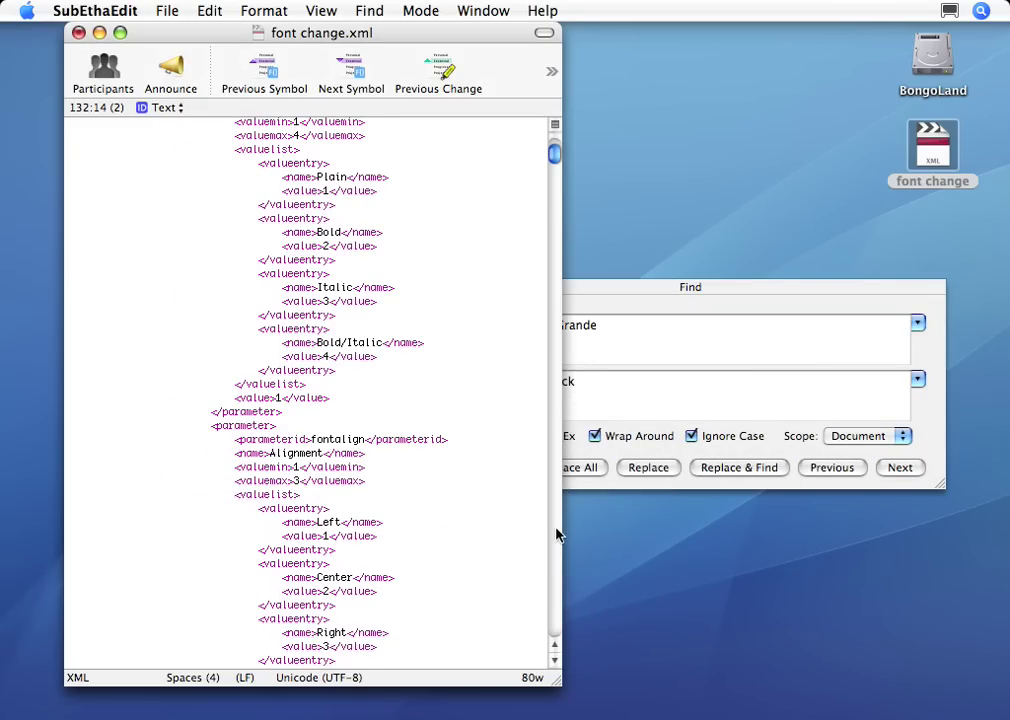
scroll(557, 535, down, 5)
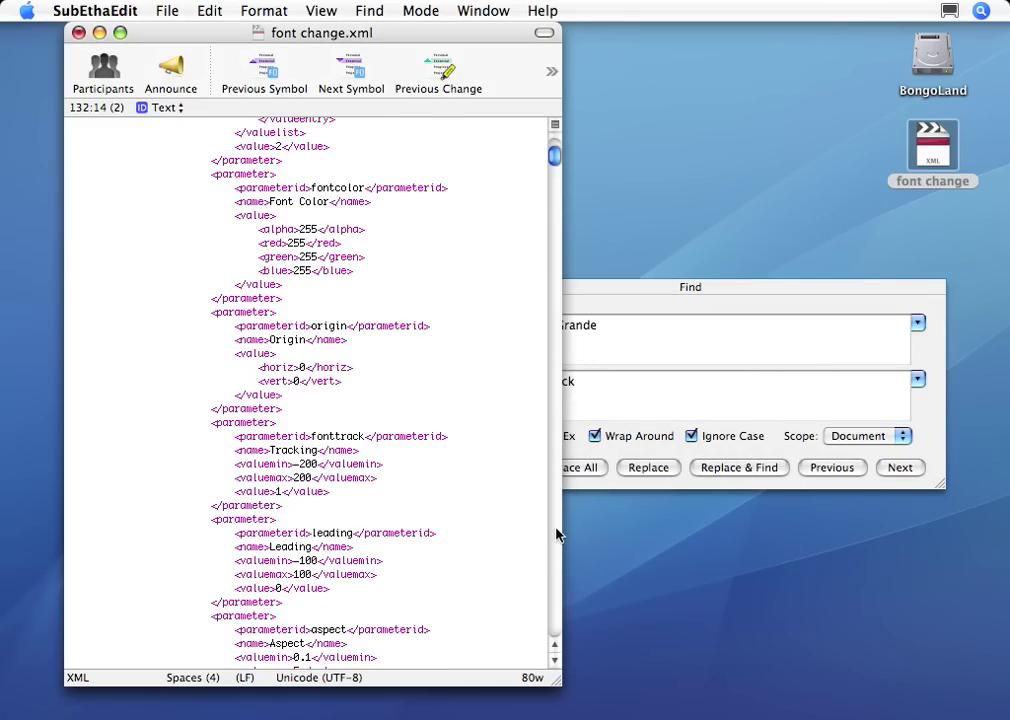
scroll(557, 535, down, 5)
scroll(557, 535, down, 5)
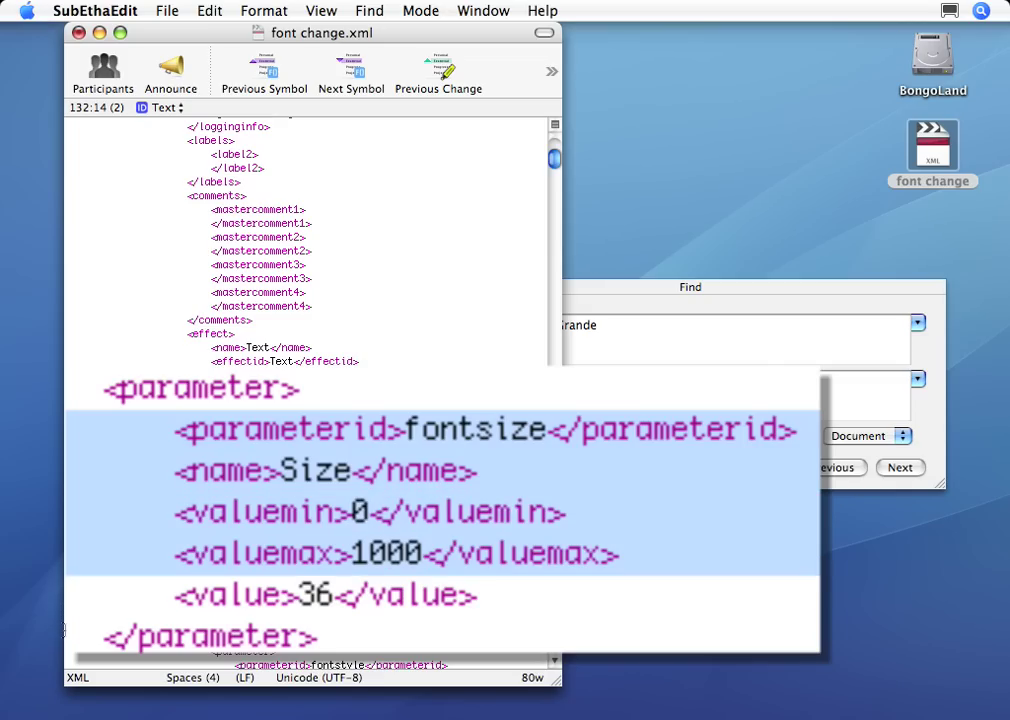
drag(63, 636, 63, 636)
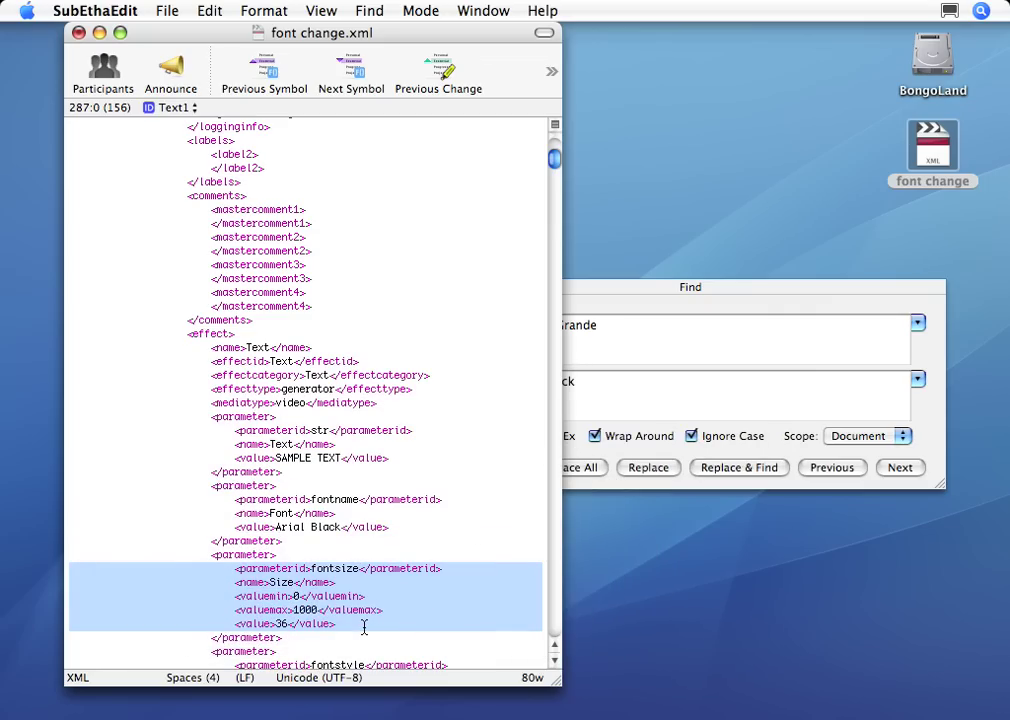
Put the fontsize 36 block in Find and the same block with 54 in Replace.
click(590, 345)
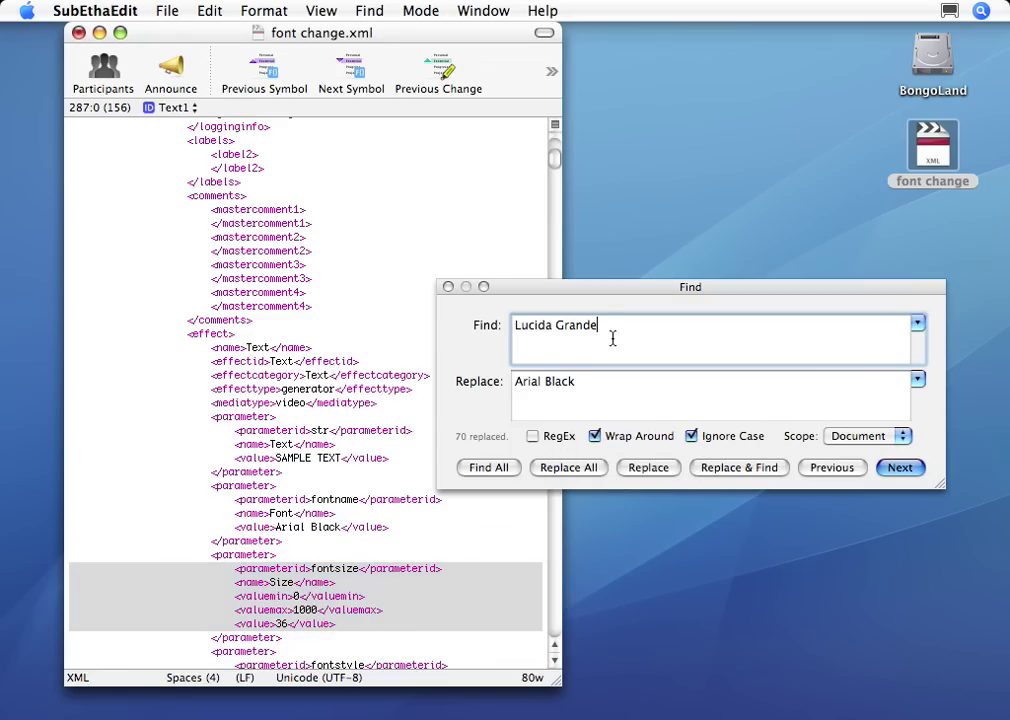
key(super+e)
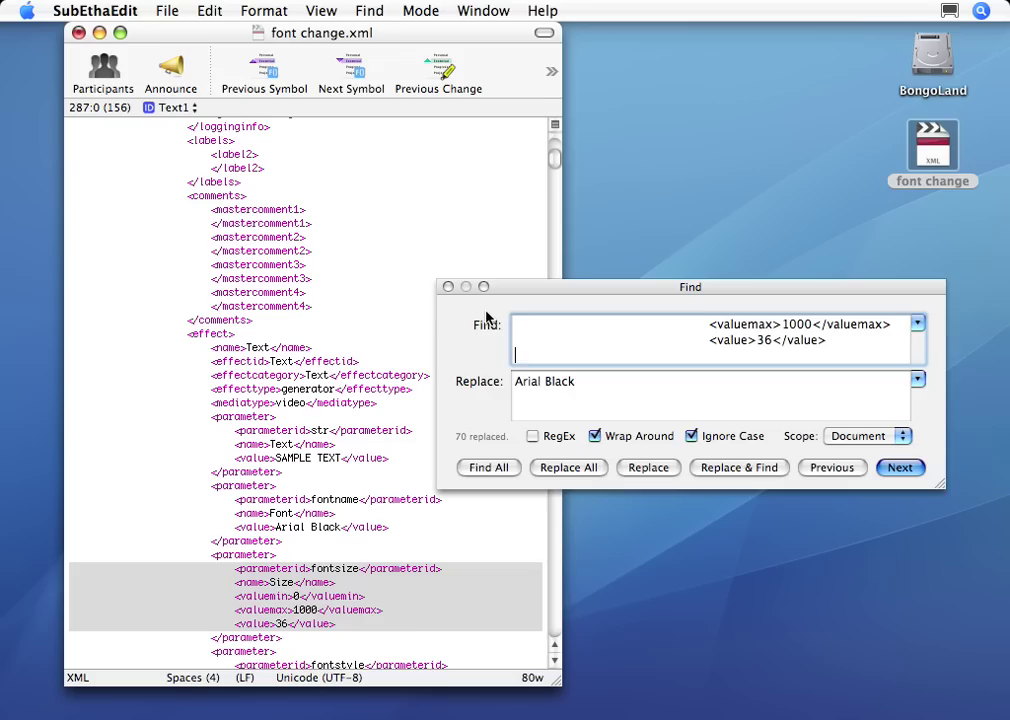
click(598, 390)
drag(598, 390, 507, 384)
text(<valuemax>1000</valuemax> <value>36</value>)
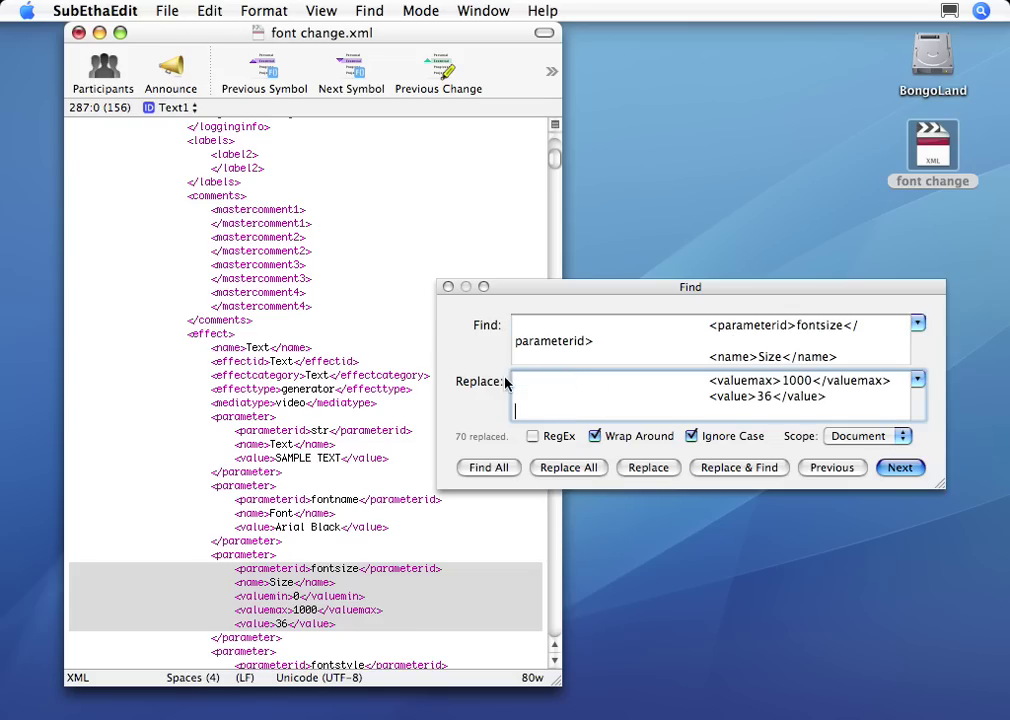
double_click(763, 397)
text(54)
Replace all 70 fontsize 36 blocks with 54 and return to the XML document.
drag(942, 489, 957, 597)
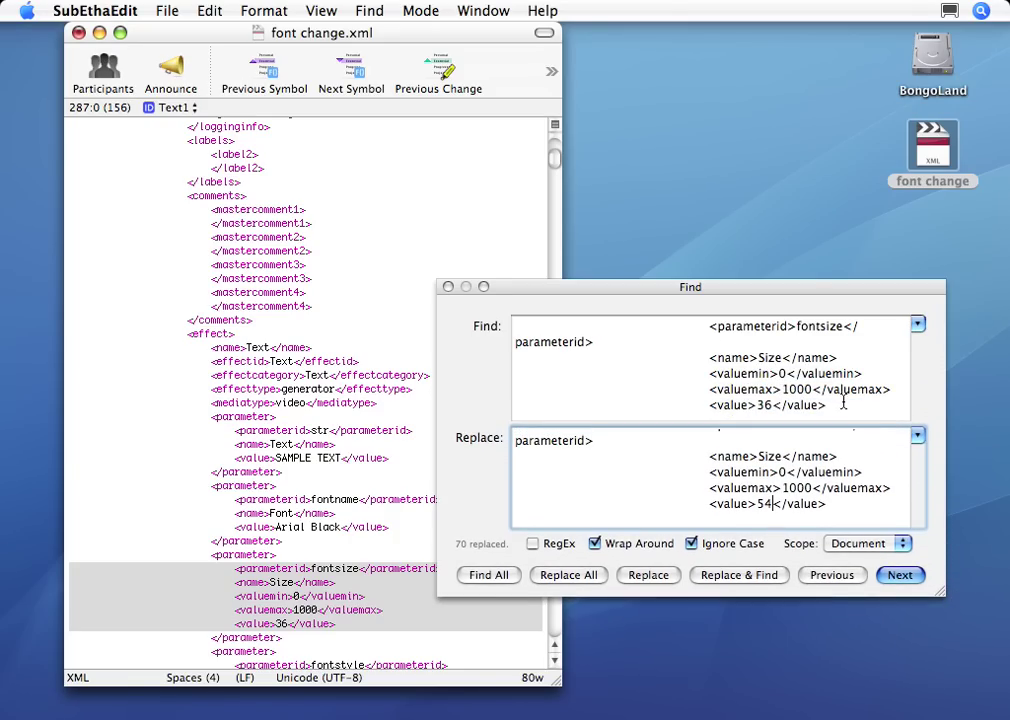
mouse_move(609, 469)
click(578, 576)
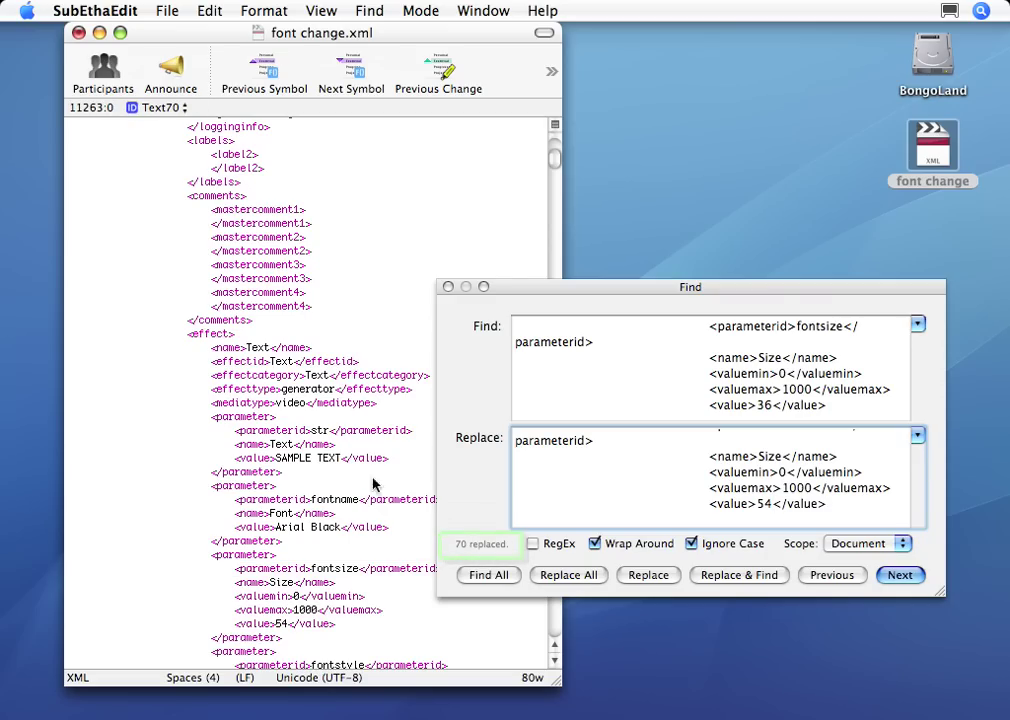
click(328, 422)
Save the XML, then change the sequence id and name from 'font change' to 'font changed'.
key(super+s)
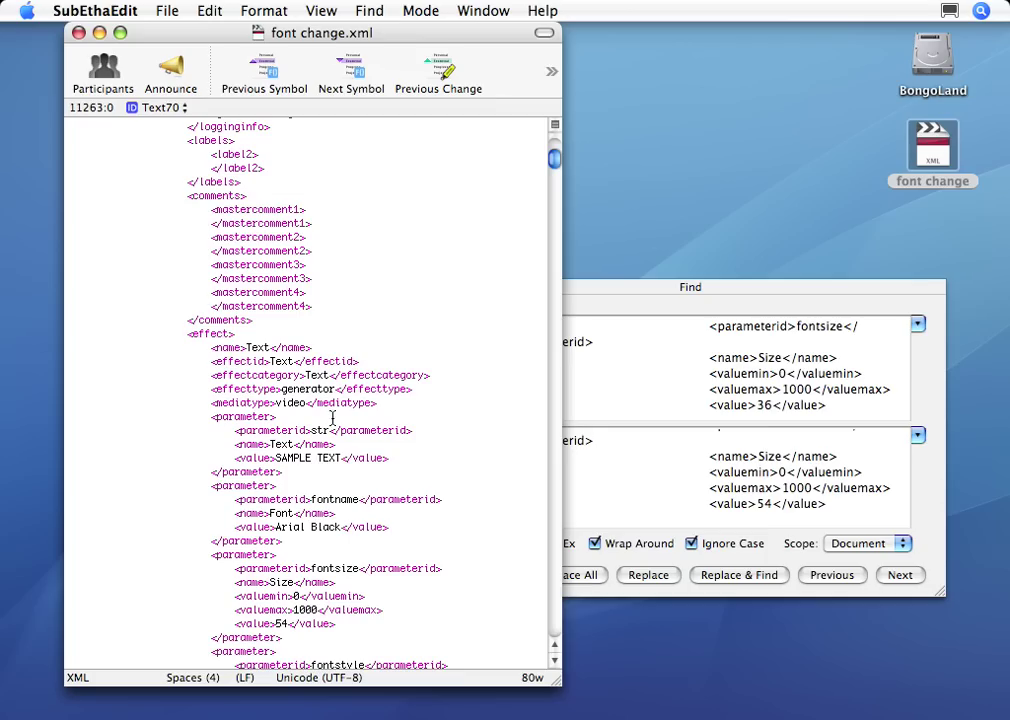
drag(553, 165, 555, 149)
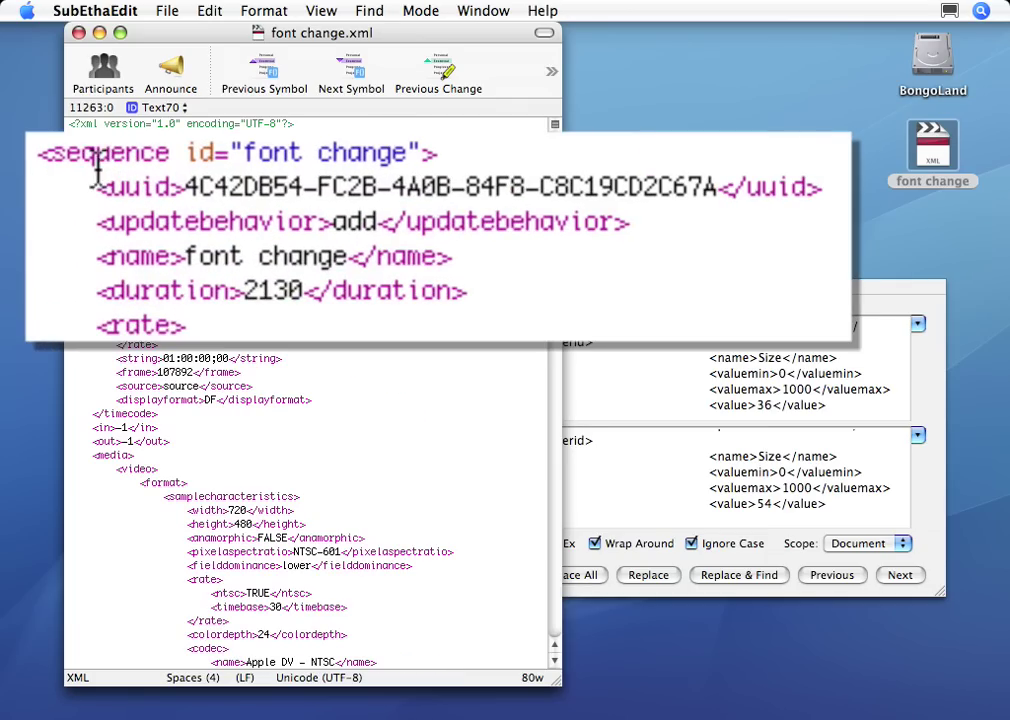
click(407, 153)
text(d)
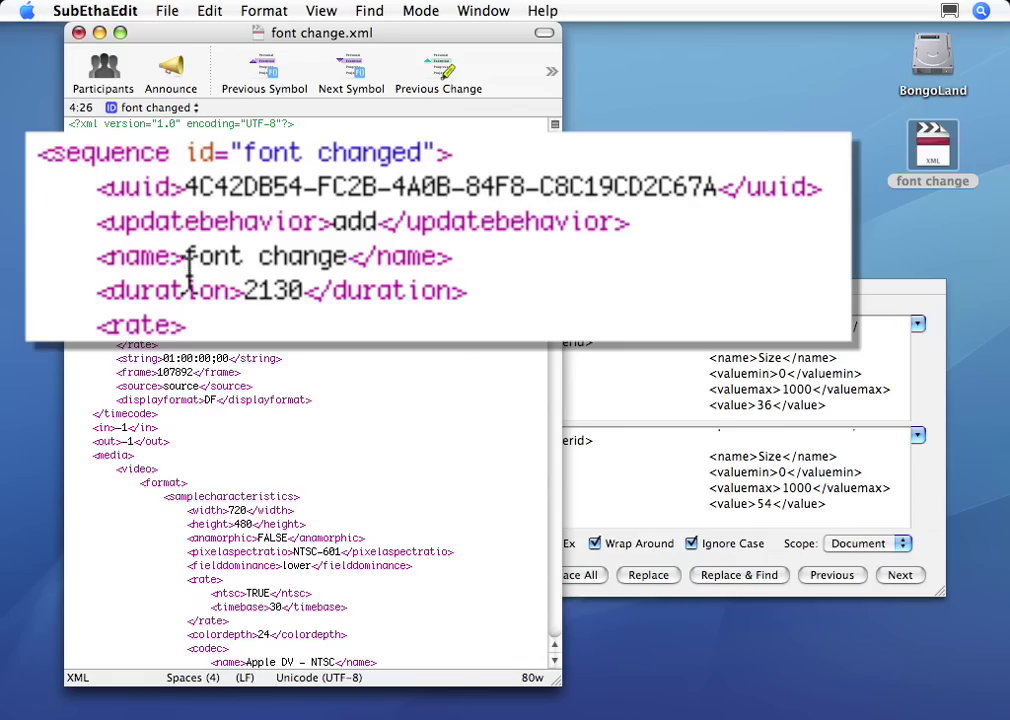
click(345, 257)
text(d)
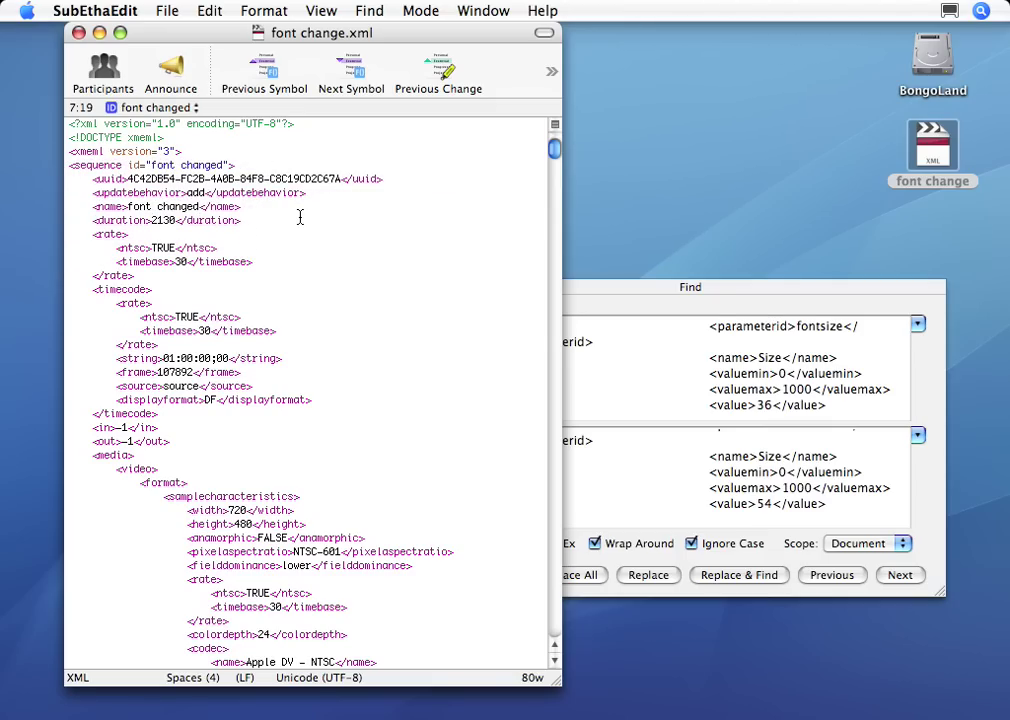
Import the edited 'font change' XML from the Desktop into the tiplets project.
key(super+Tab)
key(super+Tab)
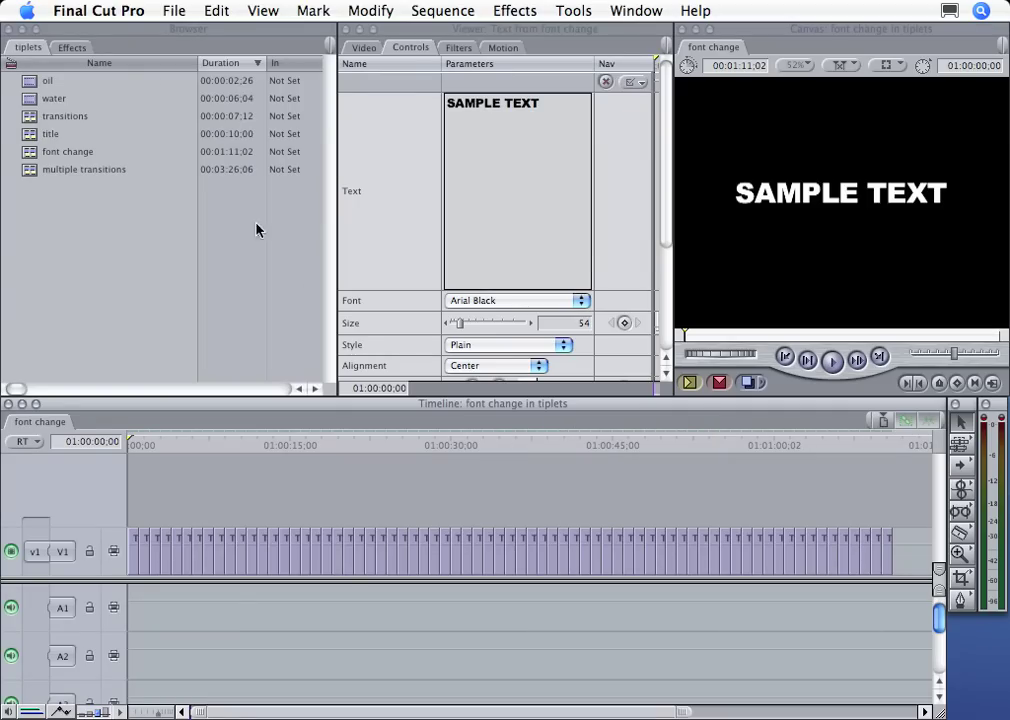
click(176, 11)
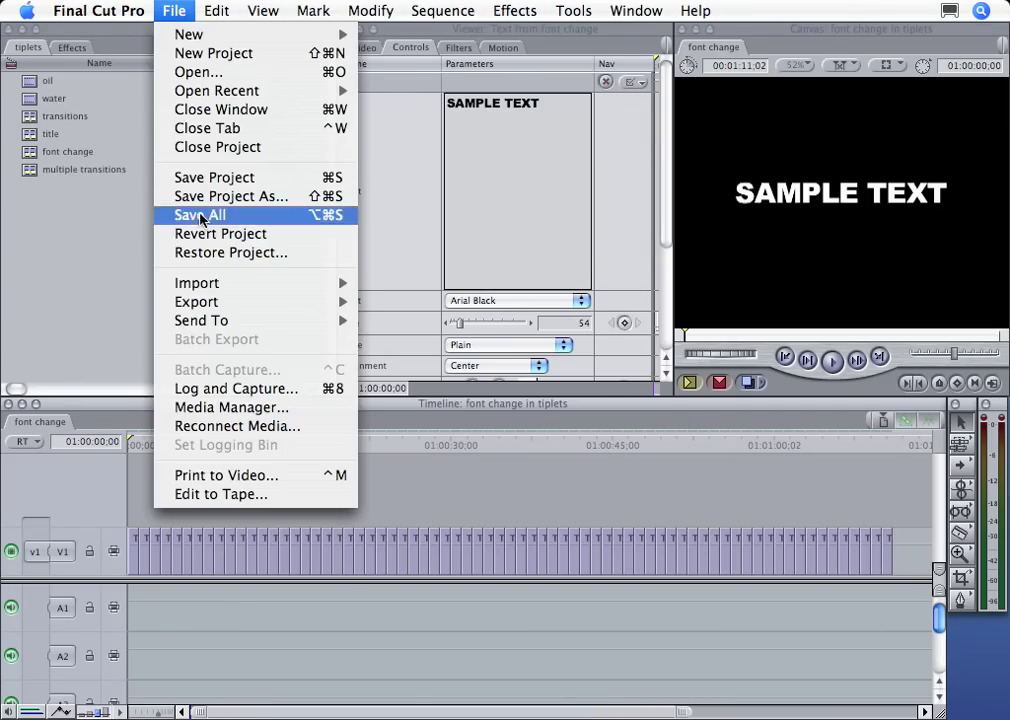
mouse_move(216, 283)
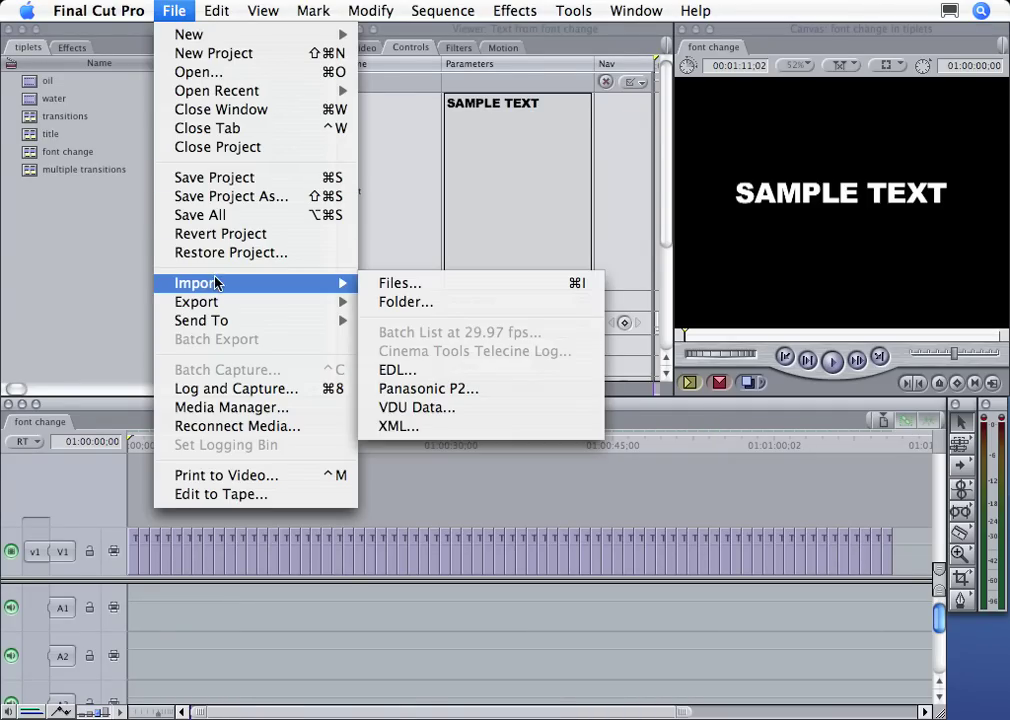
click(462, 428)
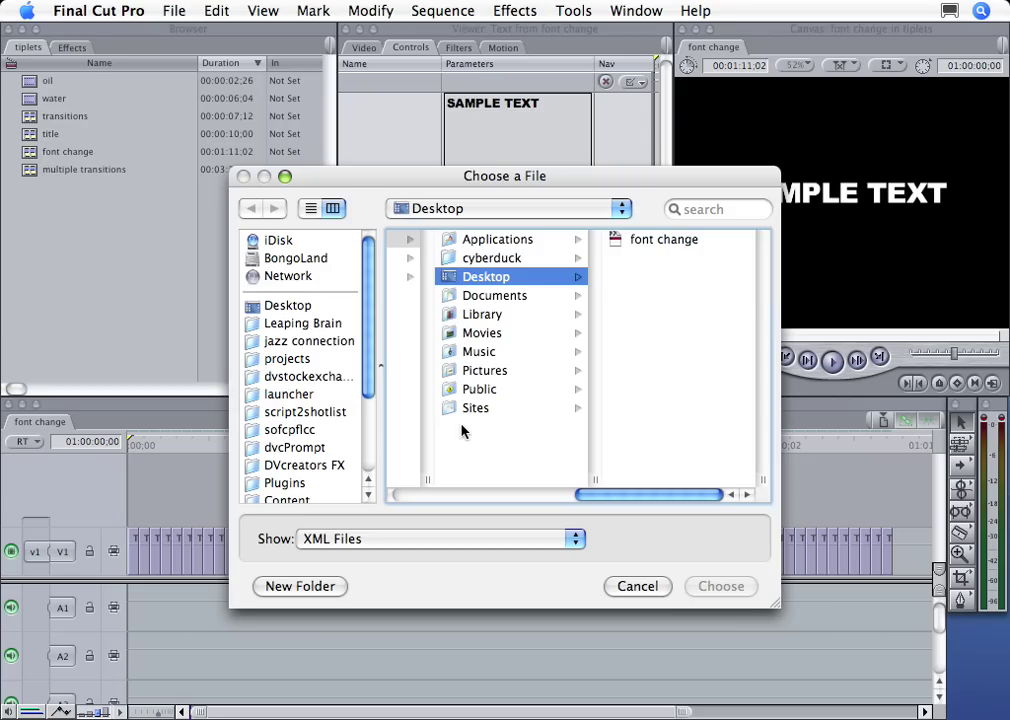
click(614, 243)
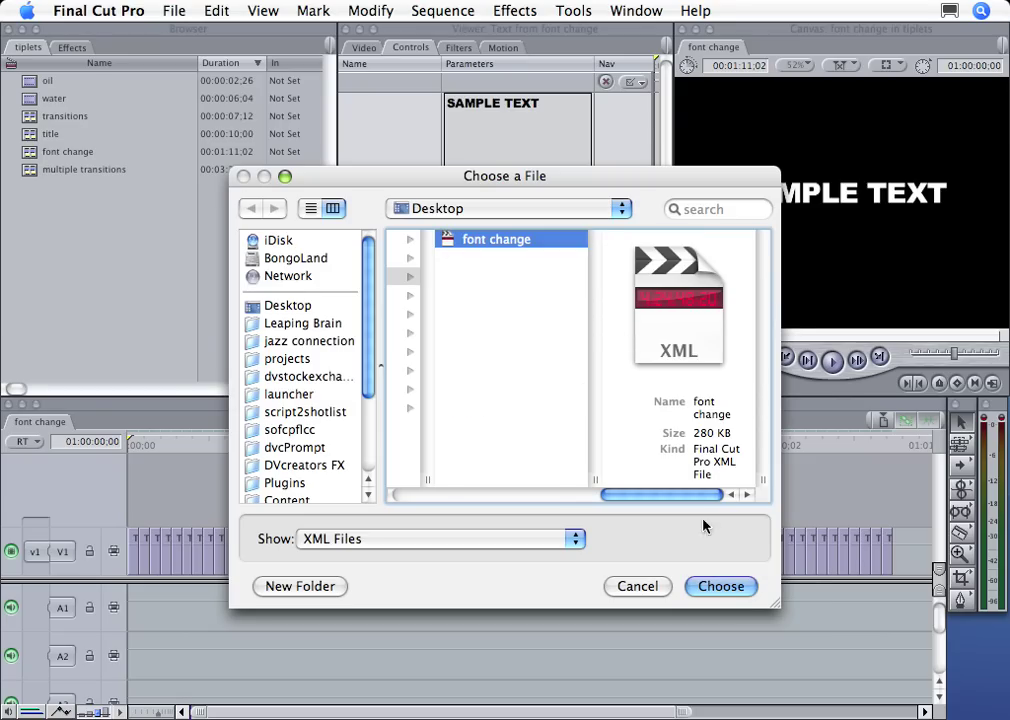
click(736, 586)
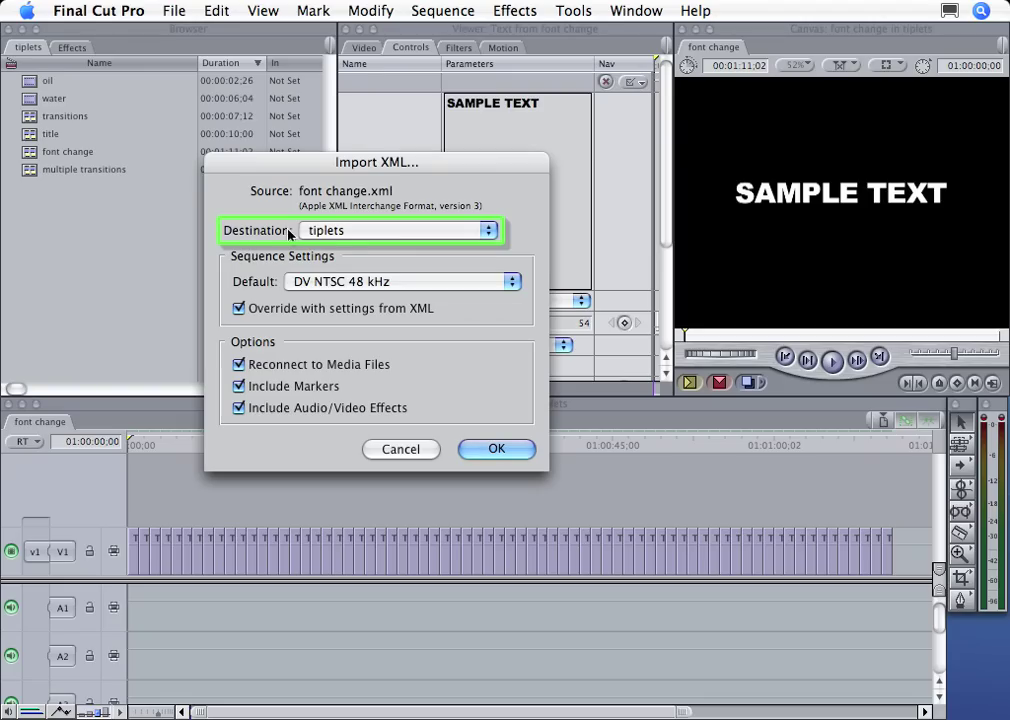
click(355, 233)
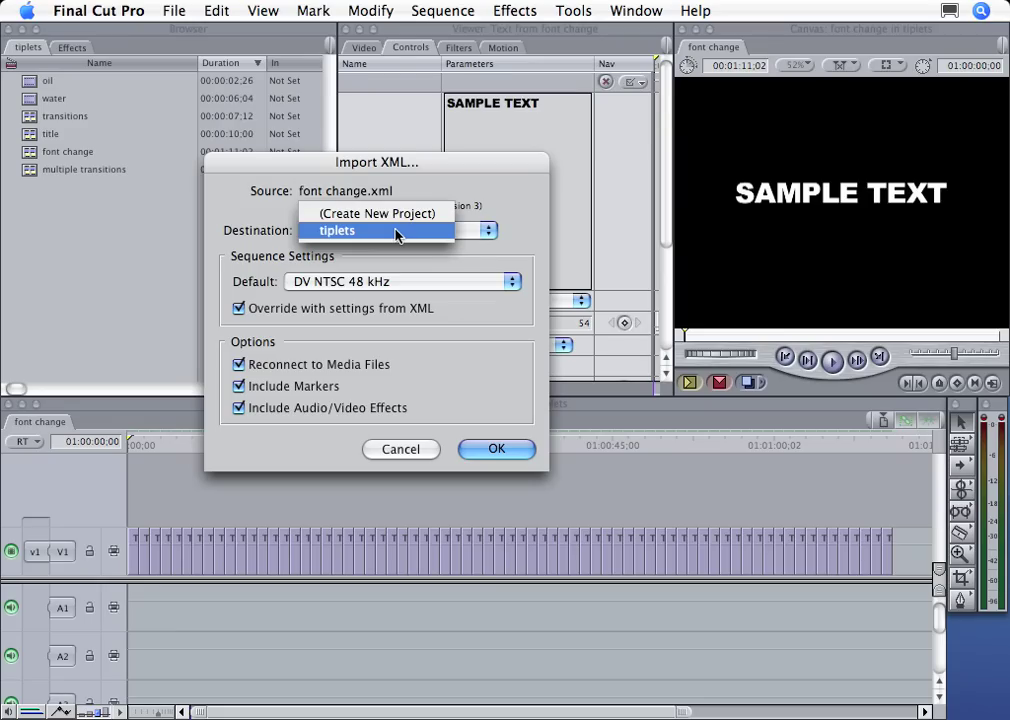
click(396, 232)
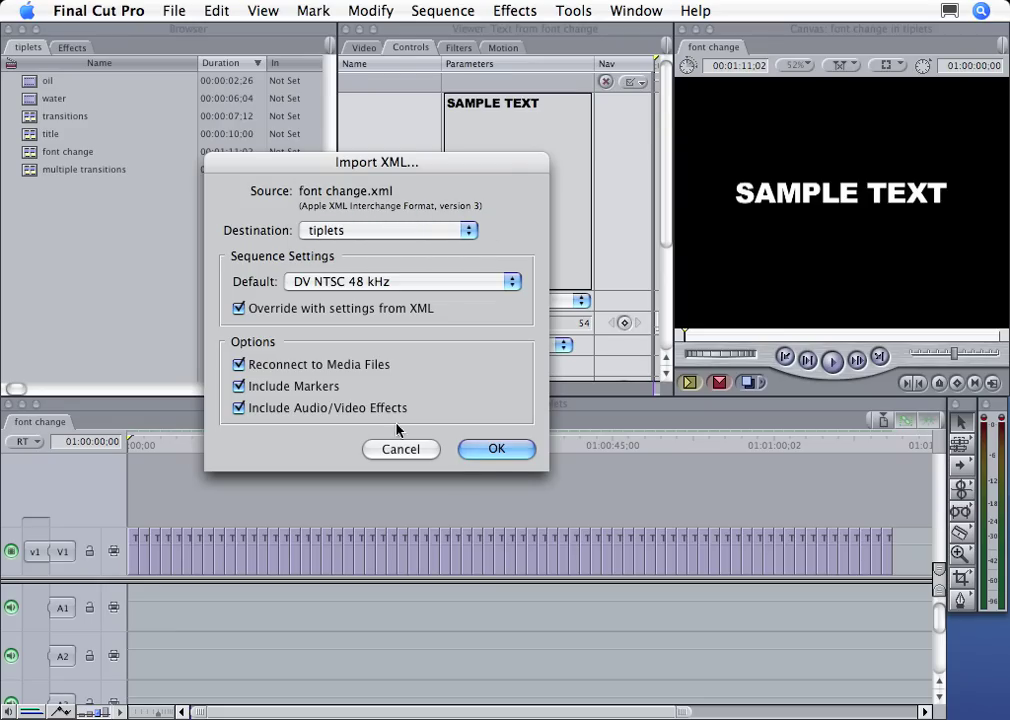
click(518, 448)
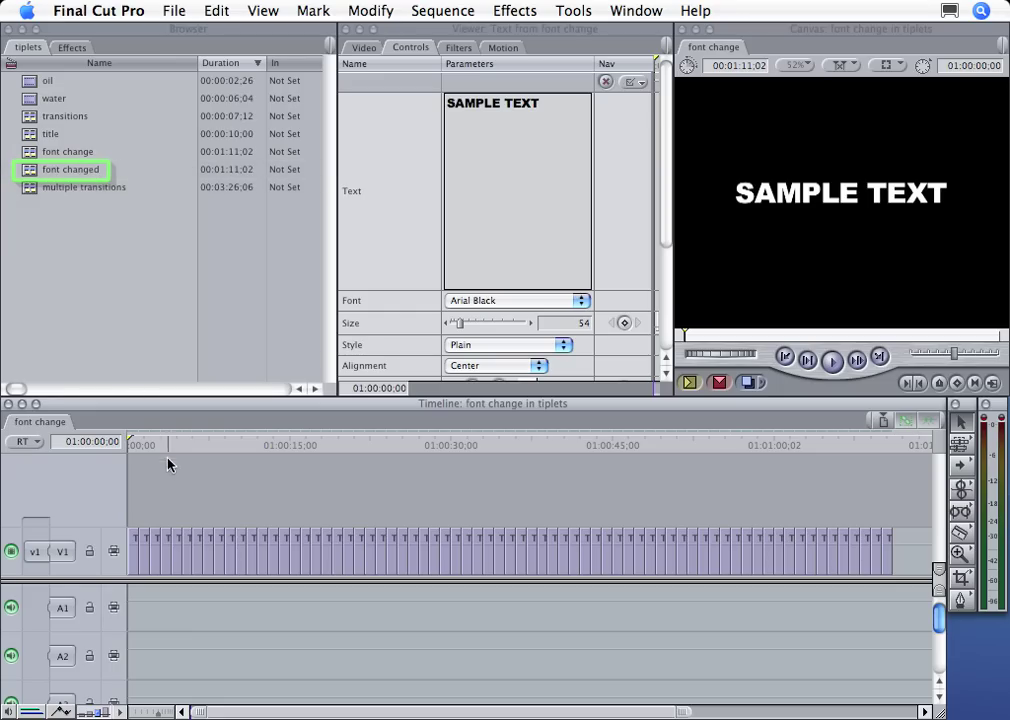
Open the 'font changed' sequence, scrub through its Arial Black titles, and zoom out the timeline.
drag(150, 445, 367, 451)
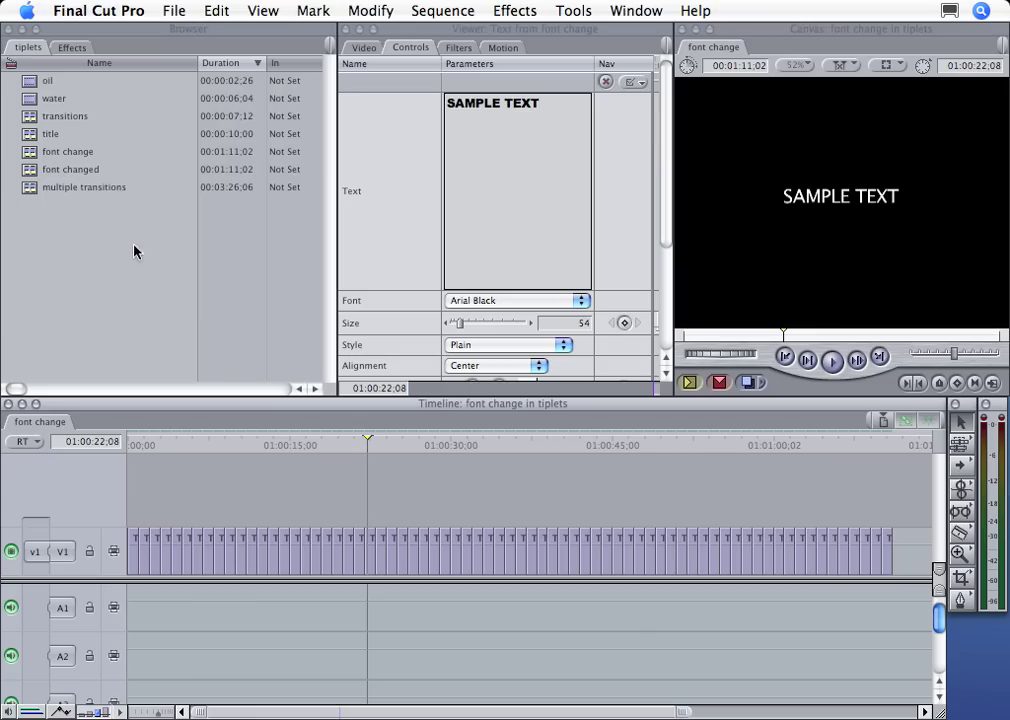
click(28, 172)
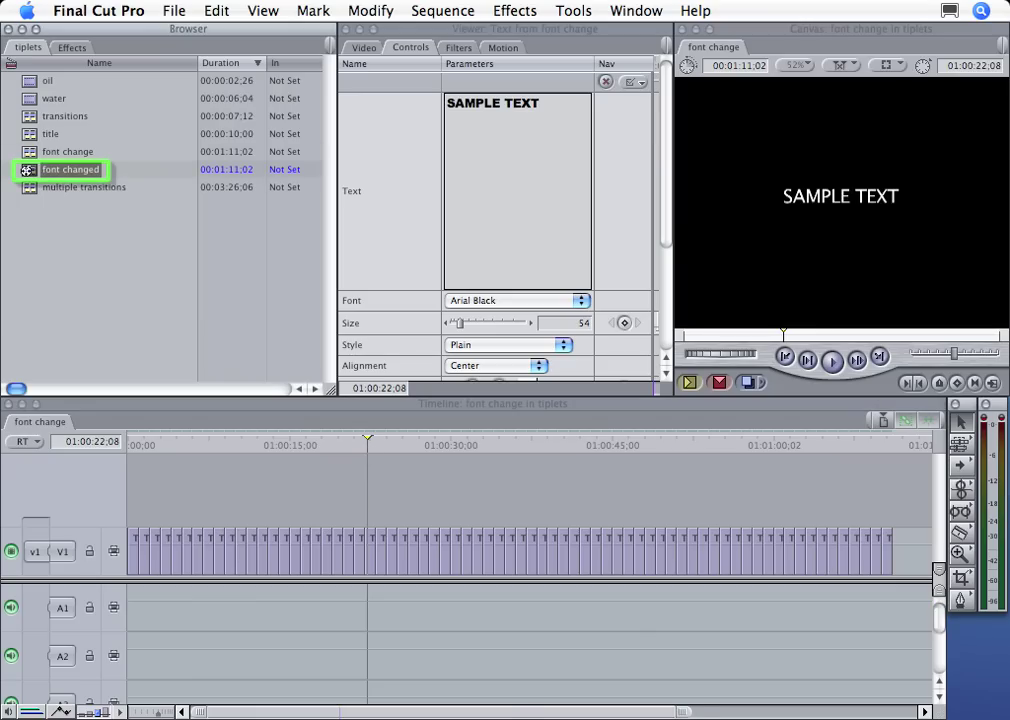
double_click(27, 171)
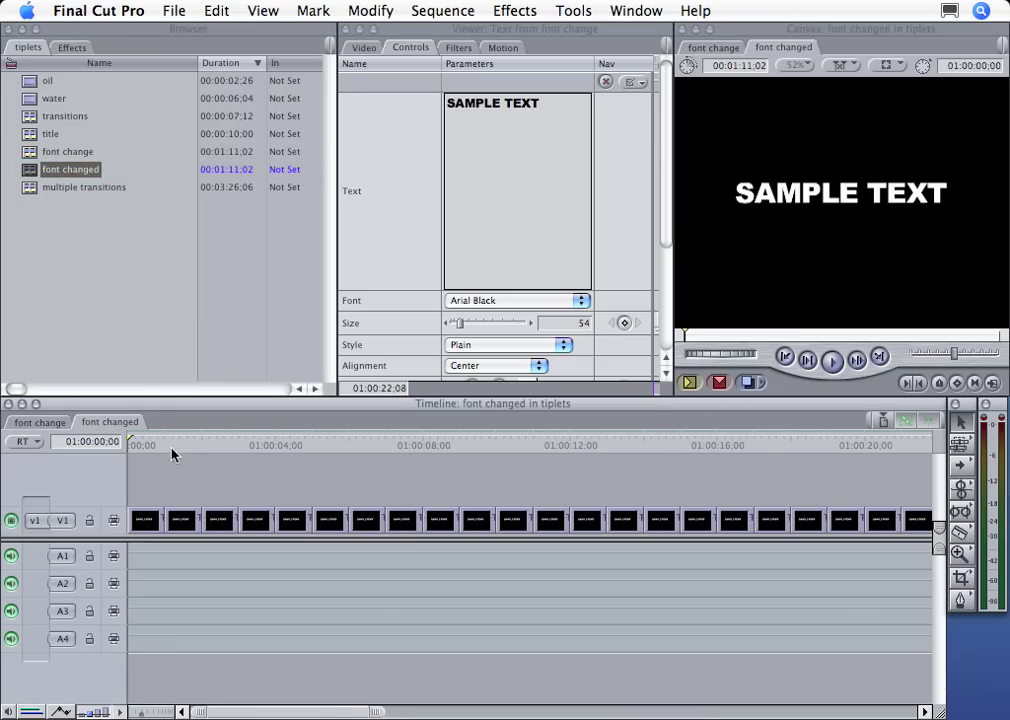
drag(183, 445, 507, 448)
key(super+minus)
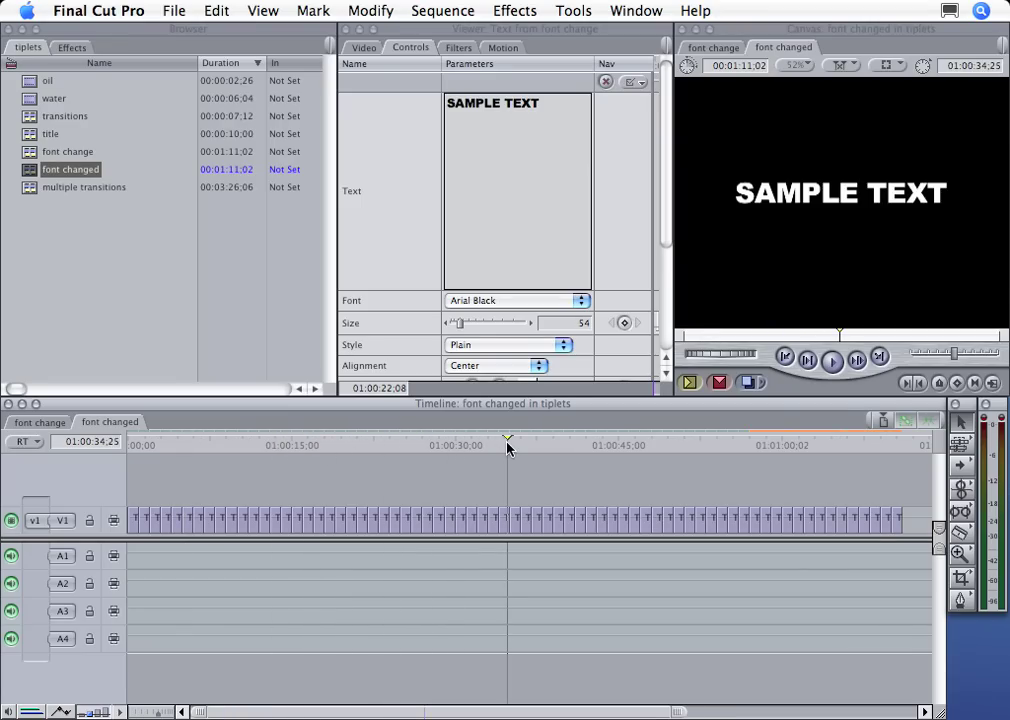